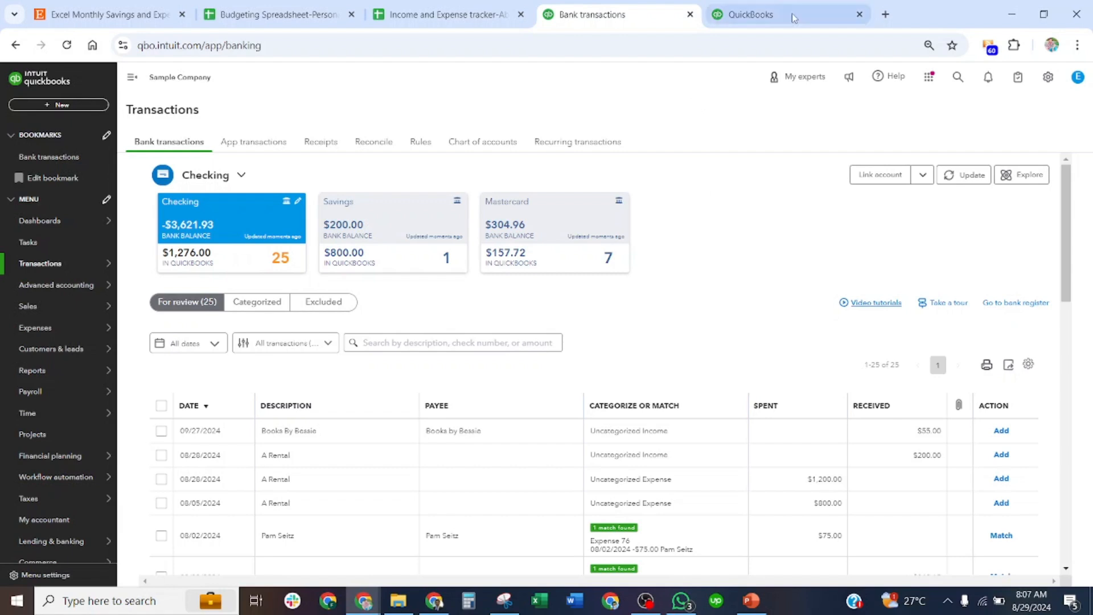
Start a new invoice for Amy's Bird Sanctuary with the invoice date 08/20/2024.
left_click(752, 14)
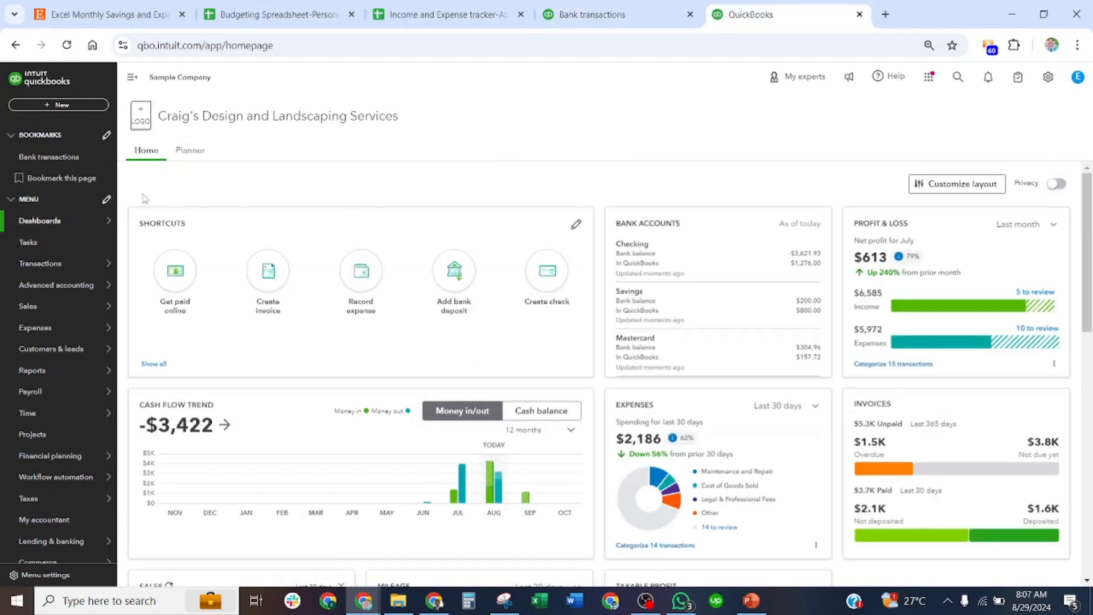
left_click(80, 105)
left_click(40, 164)
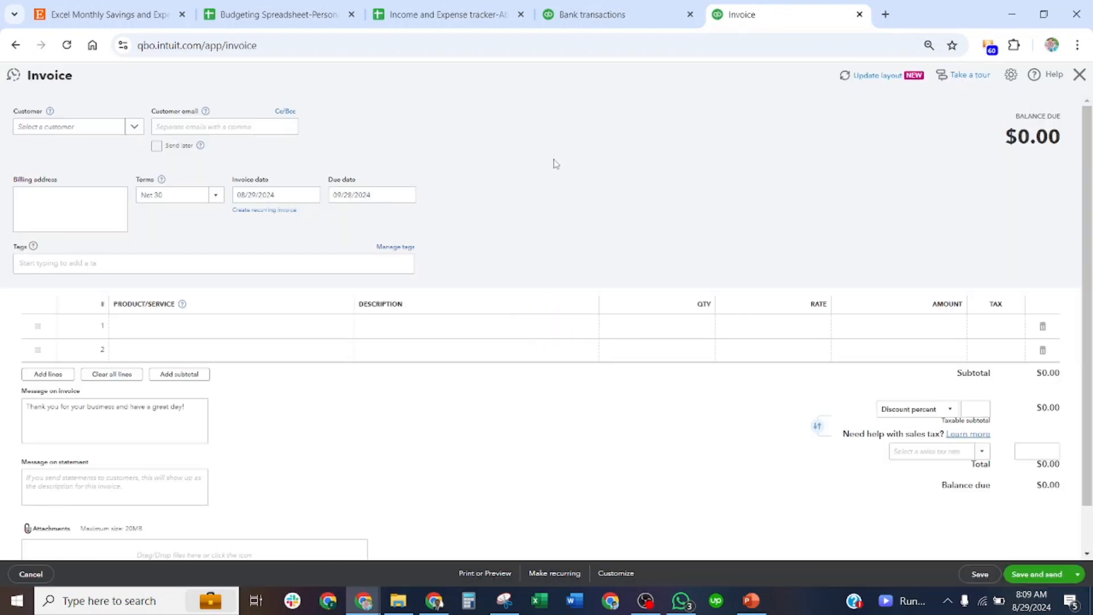
left_click(131, 129)
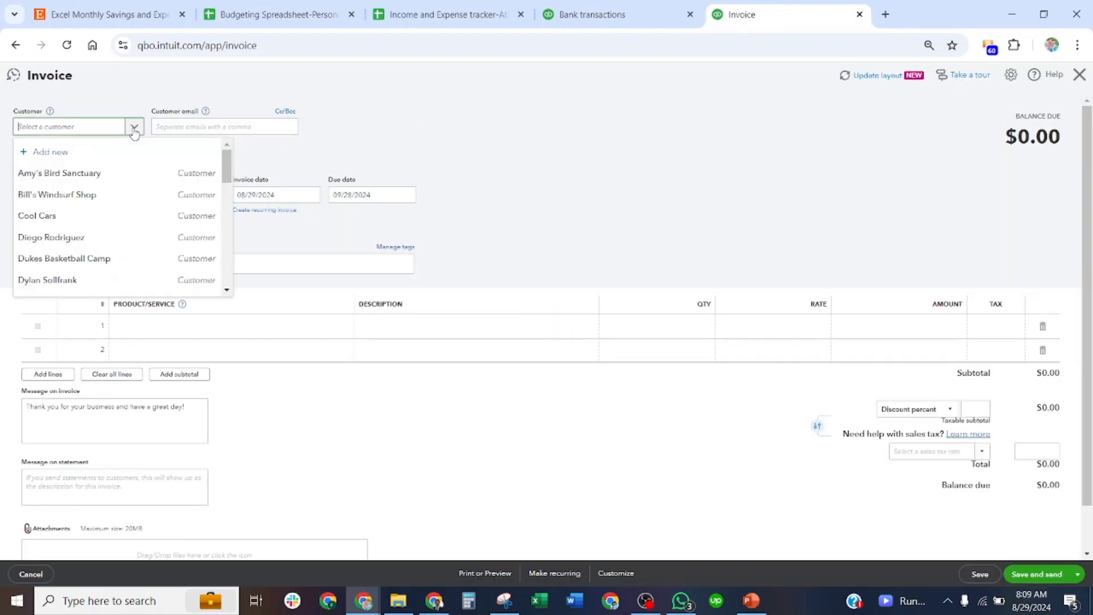
left_click(69, 174)
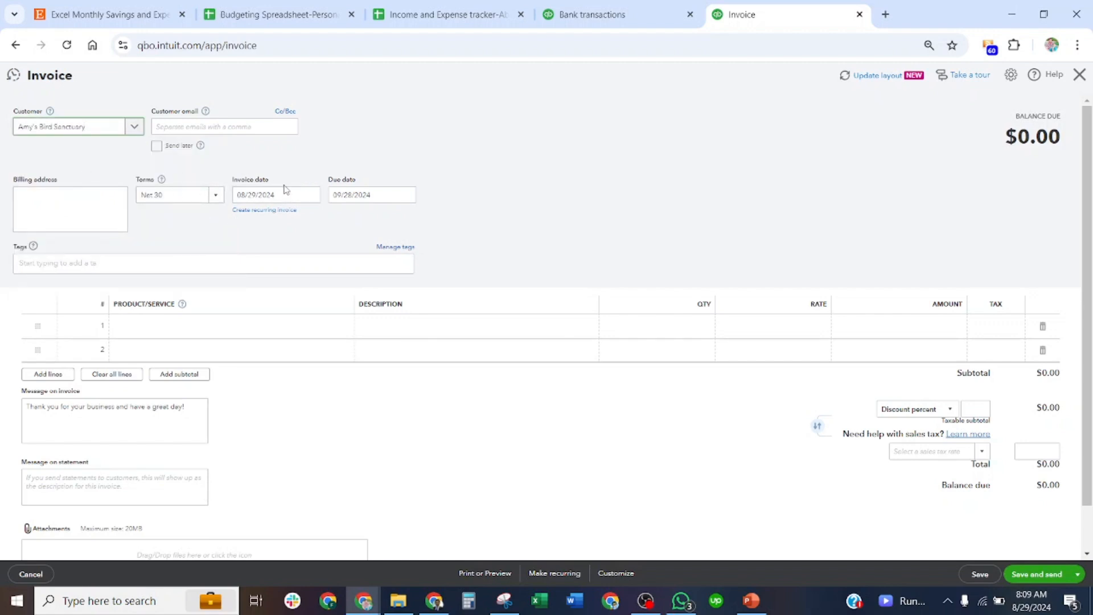
left_click(311, 195)
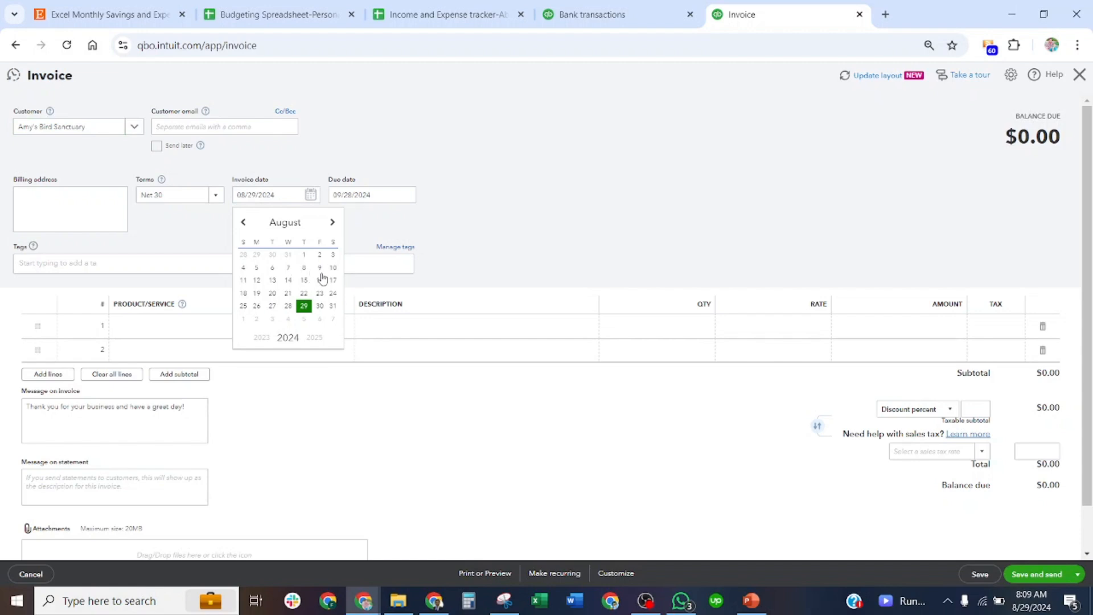
left_click(272, 293)
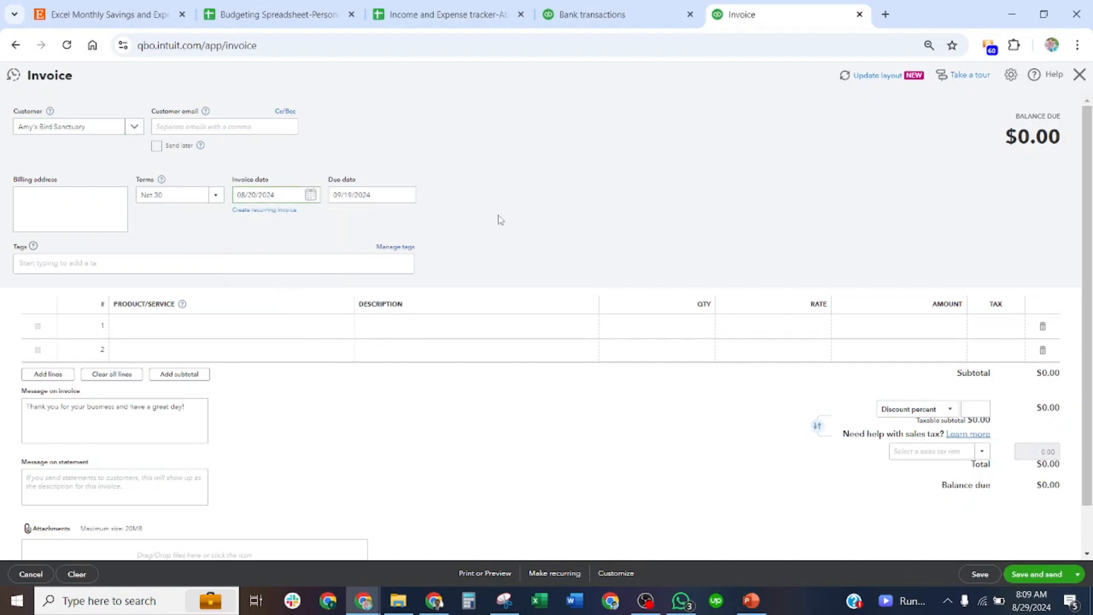
Add the Design service as the invoice's first line with a rate of 200.
left_click(307, 326)
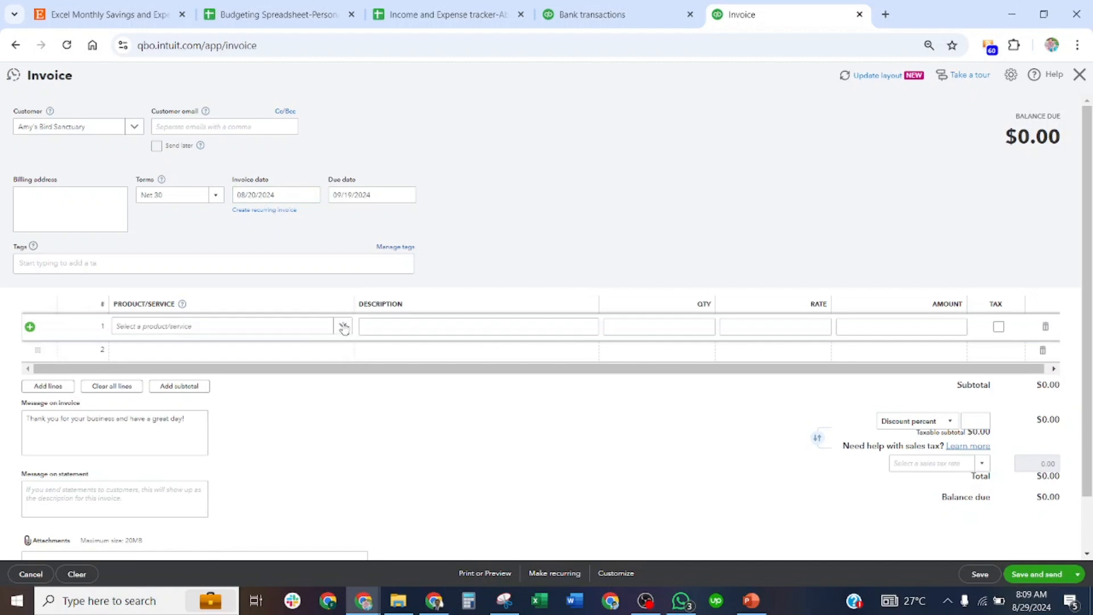
left_click(343, 329)
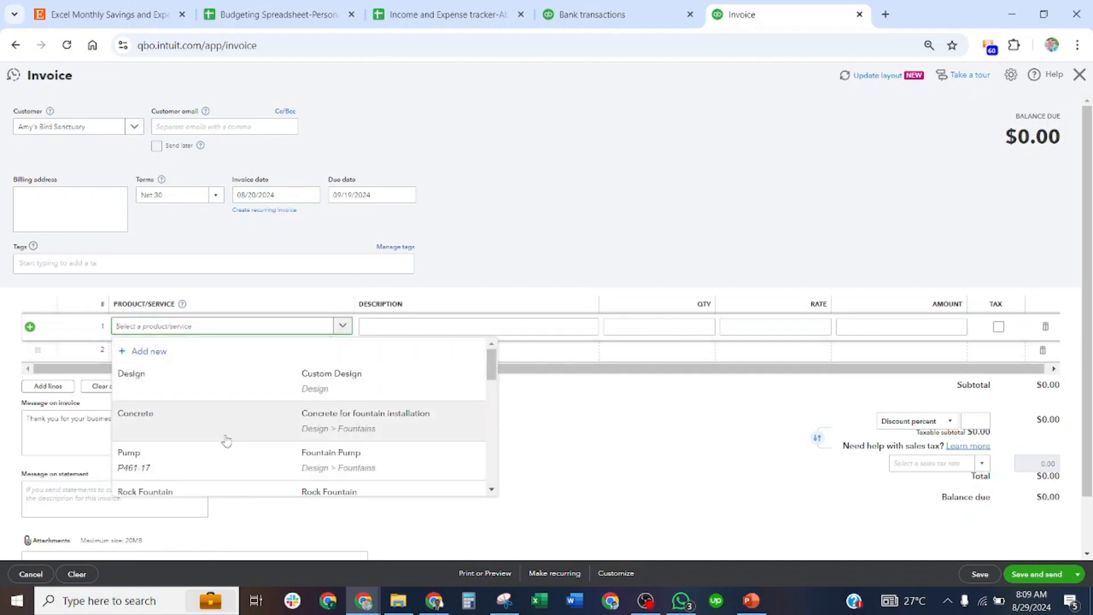
left_click(251, 383)
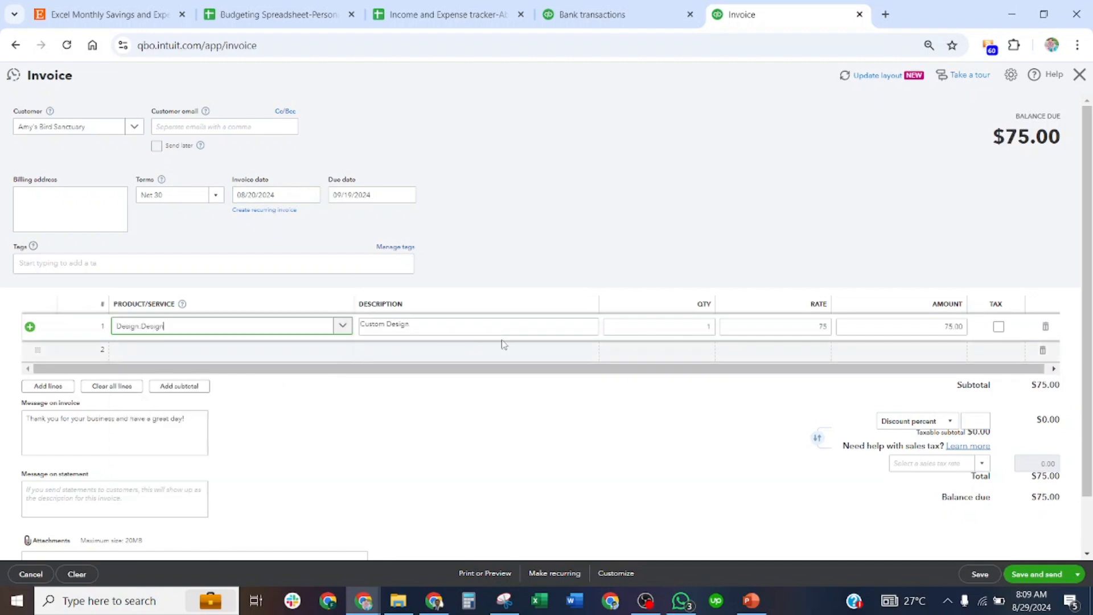
left_click(819, 326)
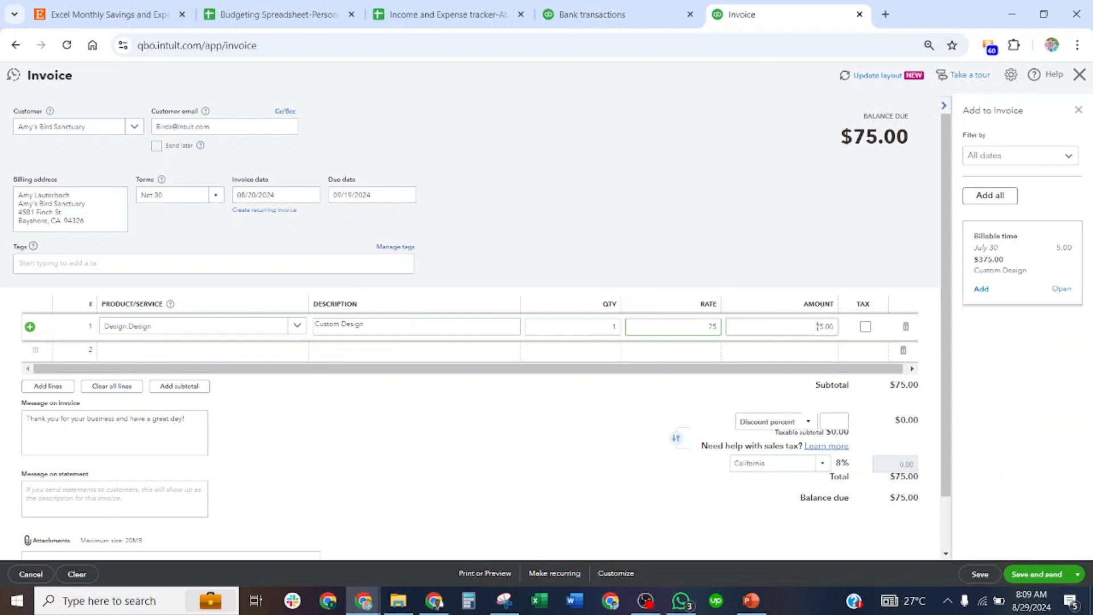
left_click_drag(834, 327, 821, 326)
left_click(709, 326)
type("200")
left_click(723, 259)
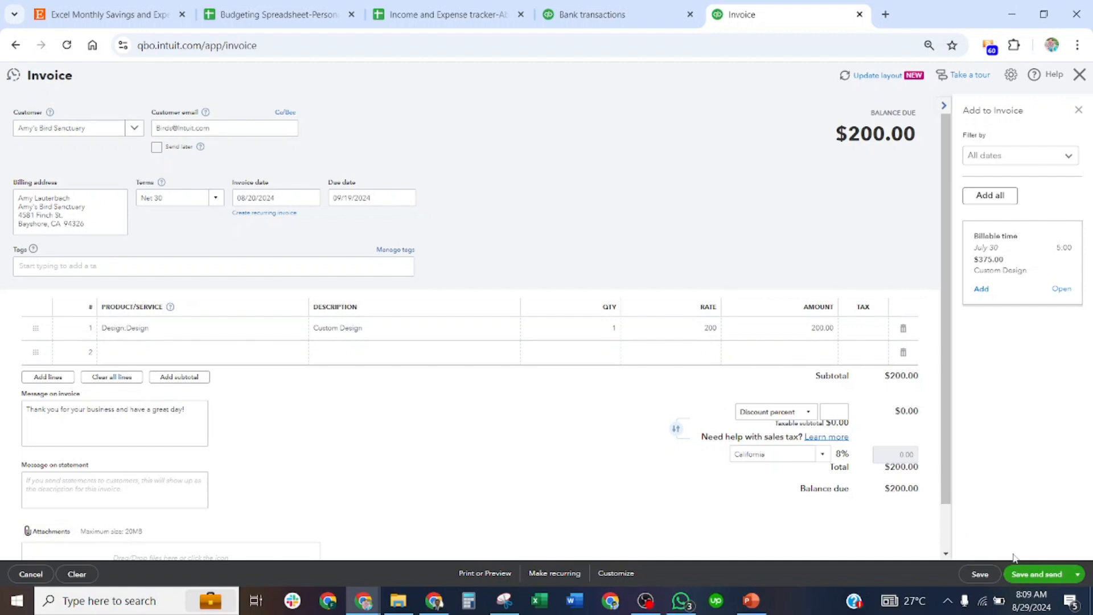
Save the Amy's Bird Sanctuary invoice and close the invoice form.
left_click(981, 575)
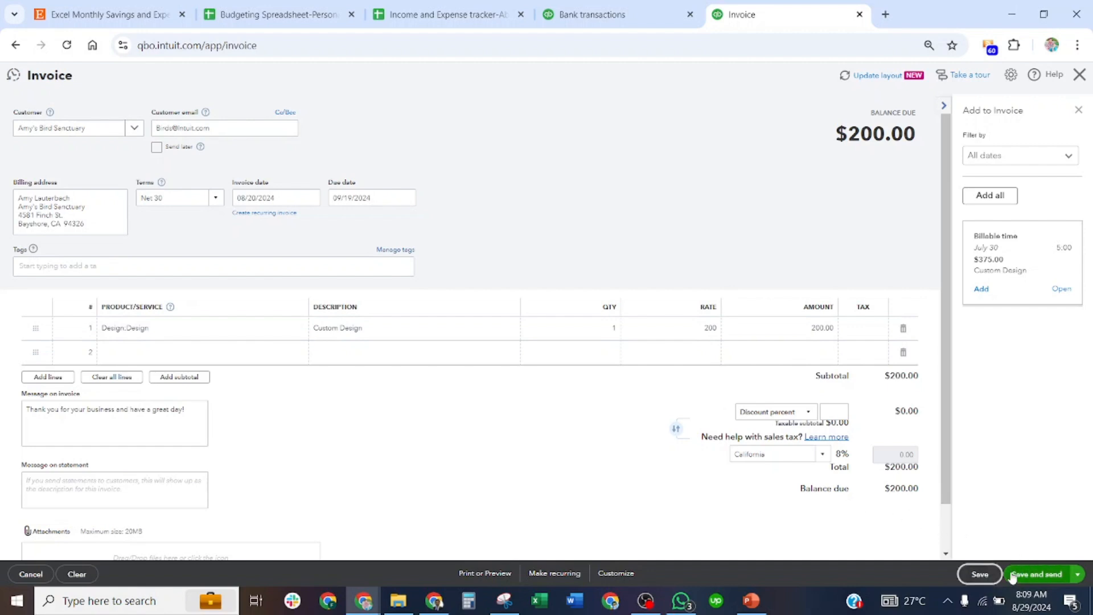
left_click(1078, 574)
left_click(1015, 548)
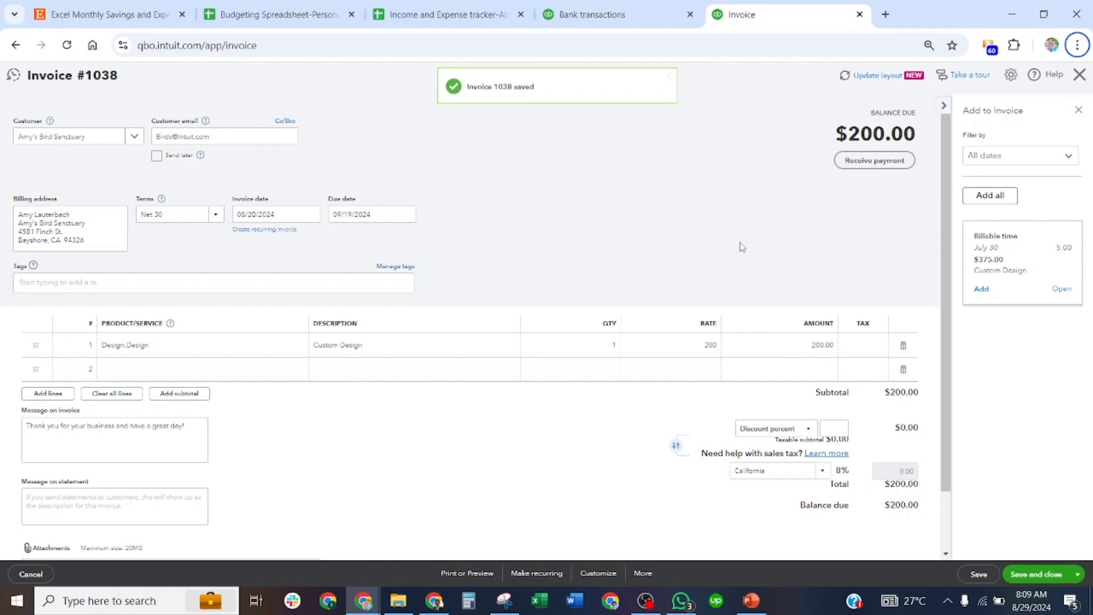
left_click(1080, 78)
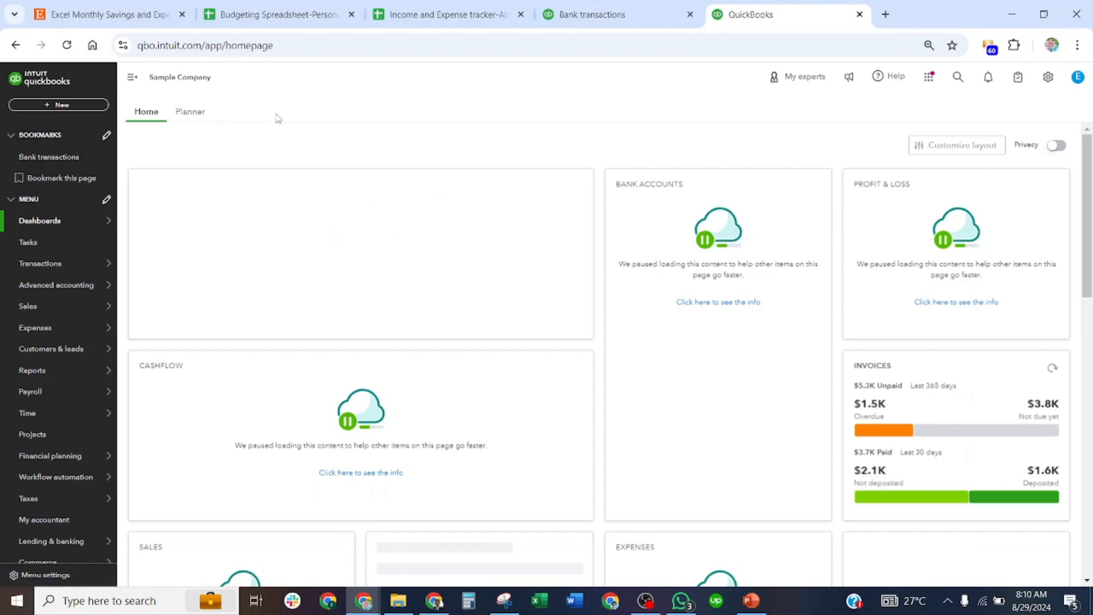
Record a payment from Amy's Bird Sanctuary dated 08/25/2024 against the $200.00 invoice, leaving it in Undeposited Funds.
left_click(80, 107)
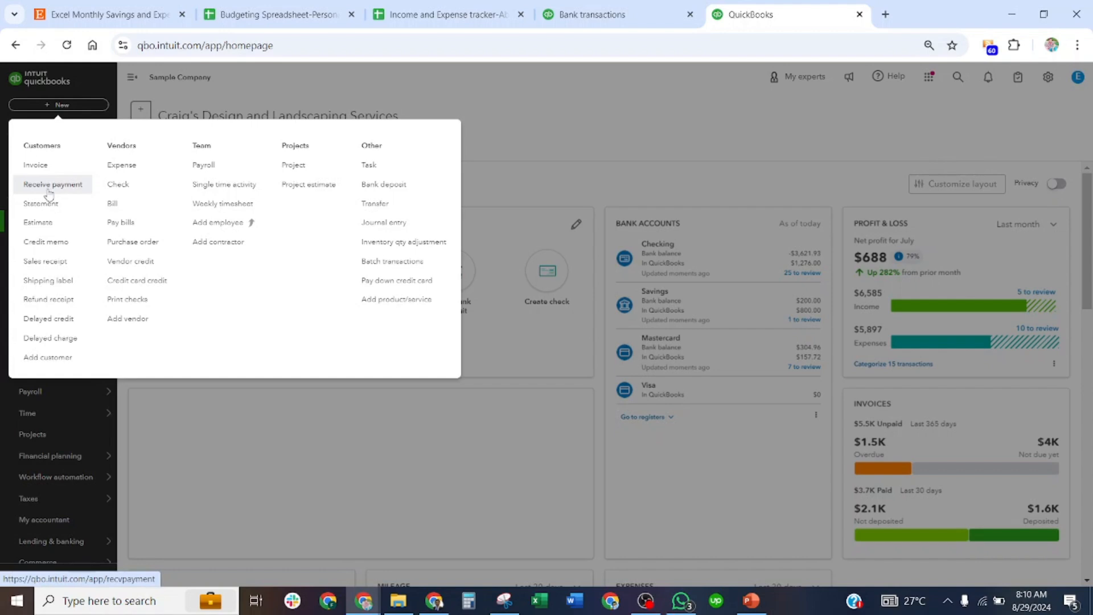
left_click(46, 186)
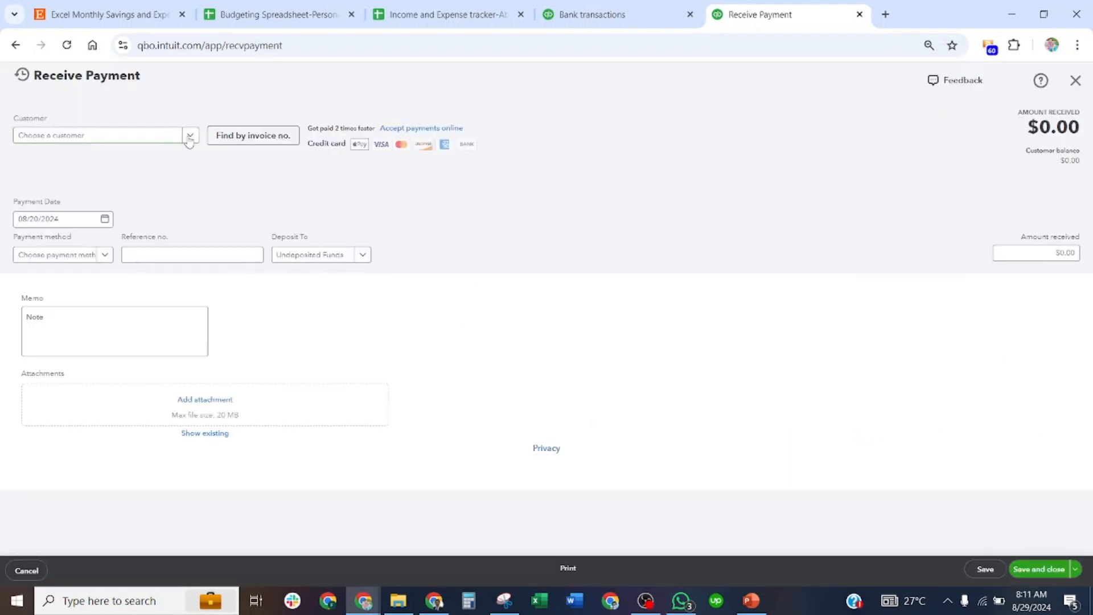
left_click(189, 136)
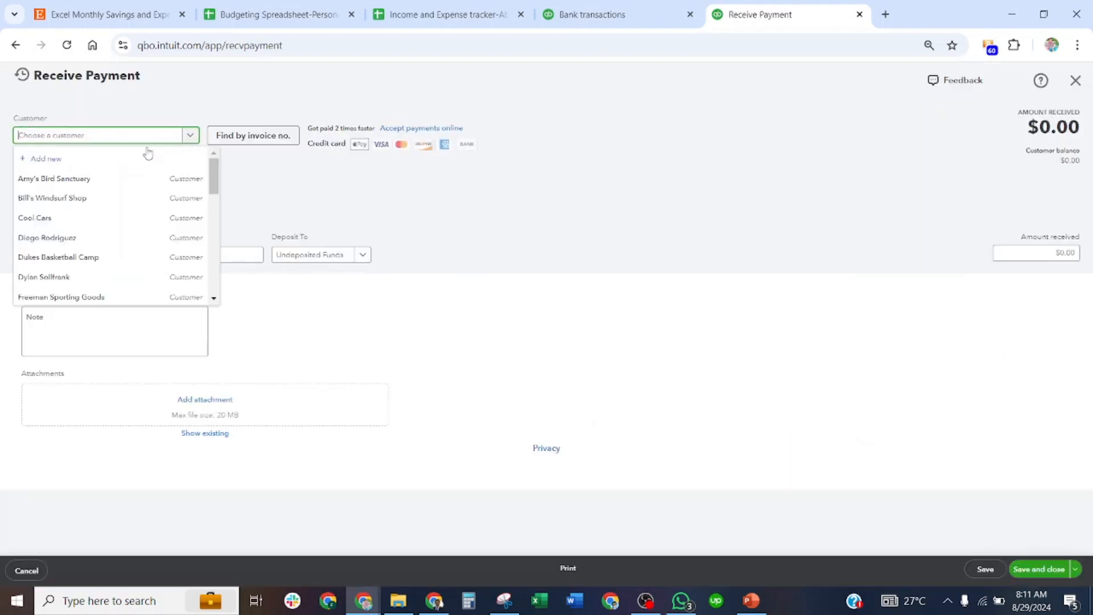
left_click(94, 180)
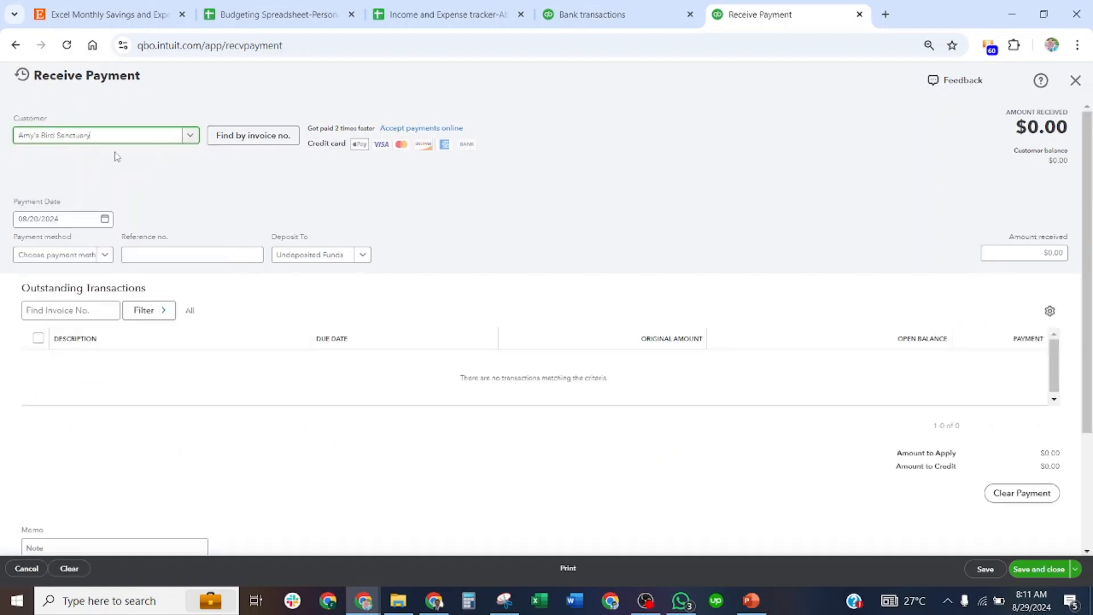
left_click(106, 221)
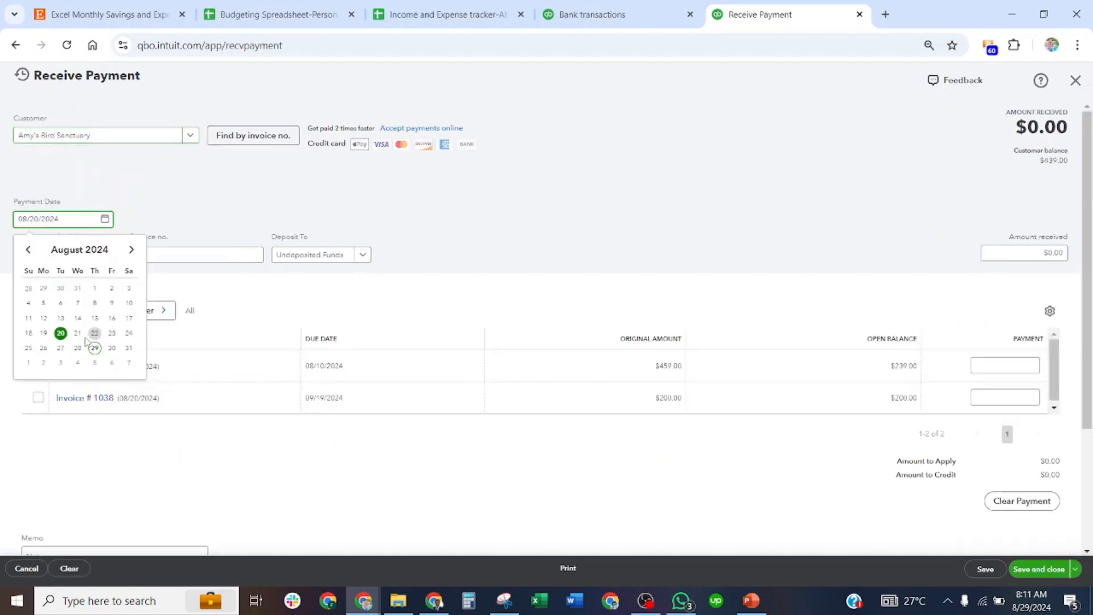
left_click(28, 348)
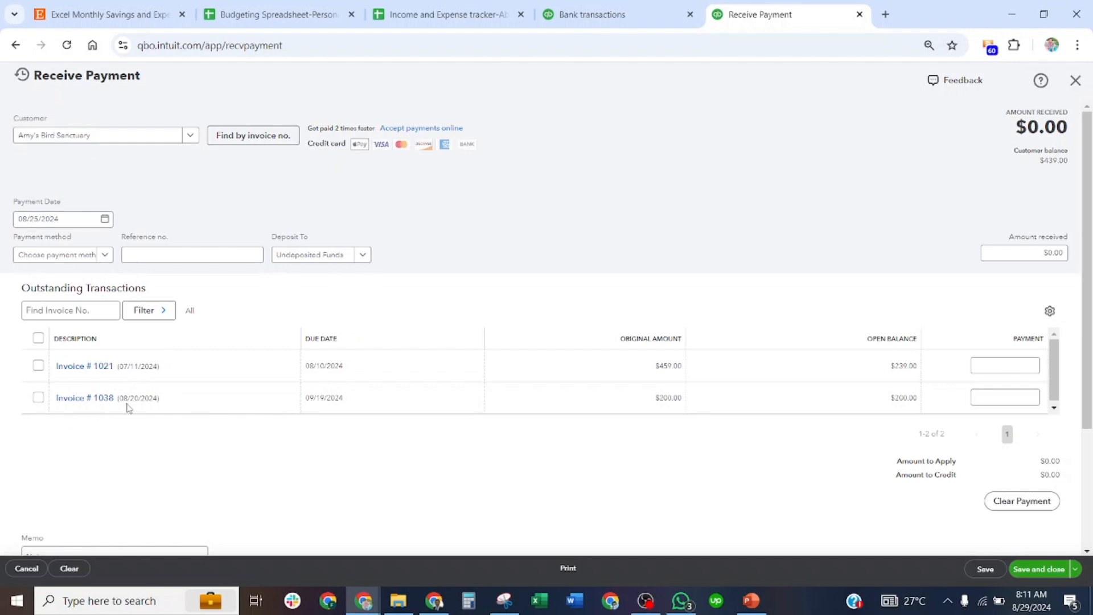
left_click(38, 397)
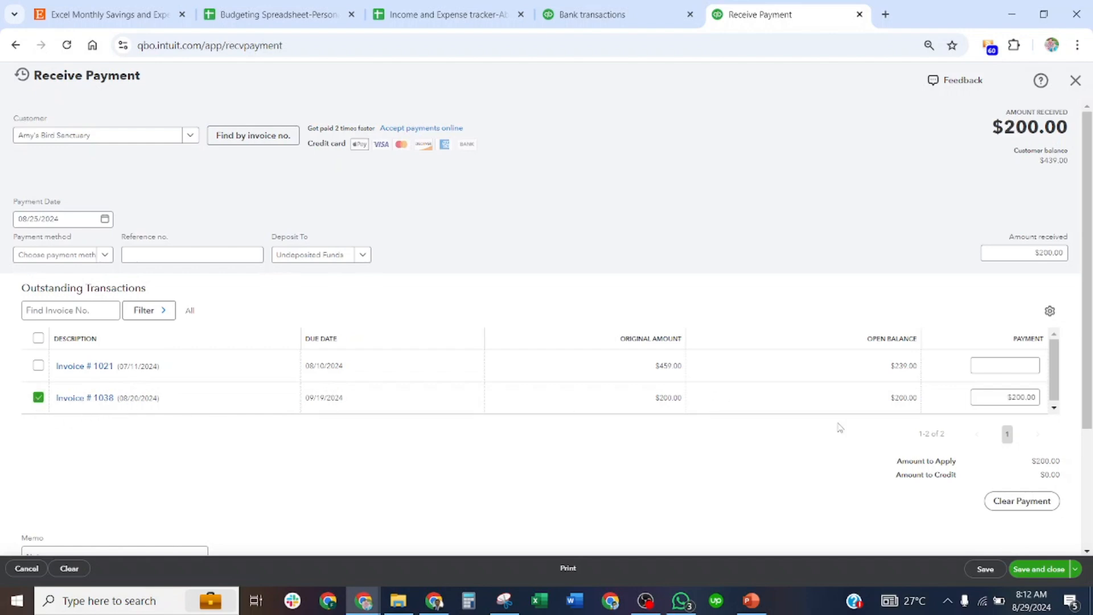
left_click(1053, 572)
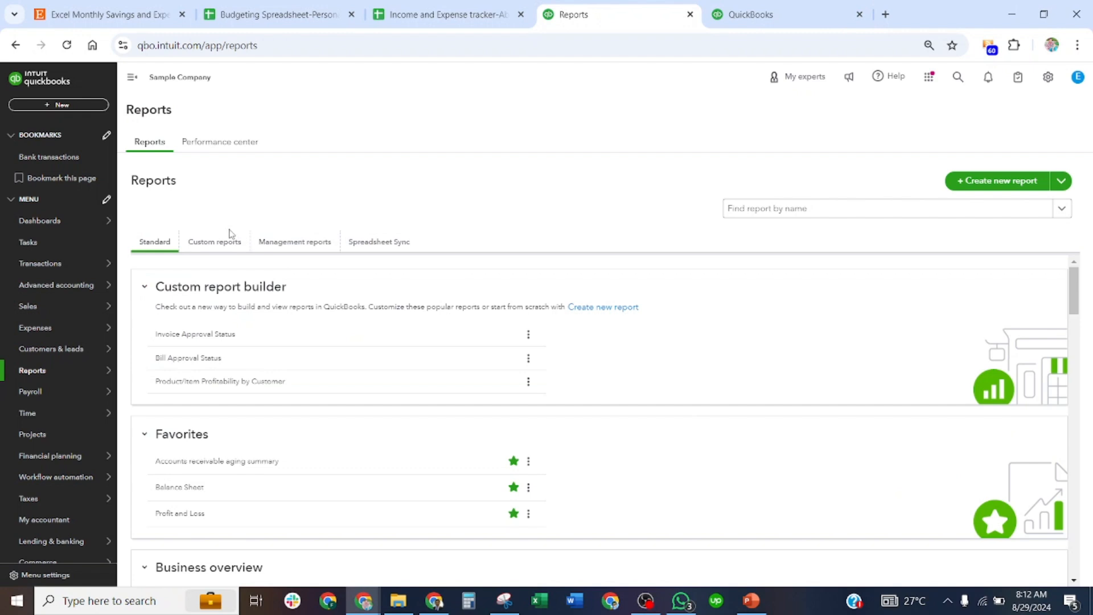
Open the Balance Sheet report and view the transactions behind the Undeposited Funds amount.
scroll(232, 444, "down", 1)
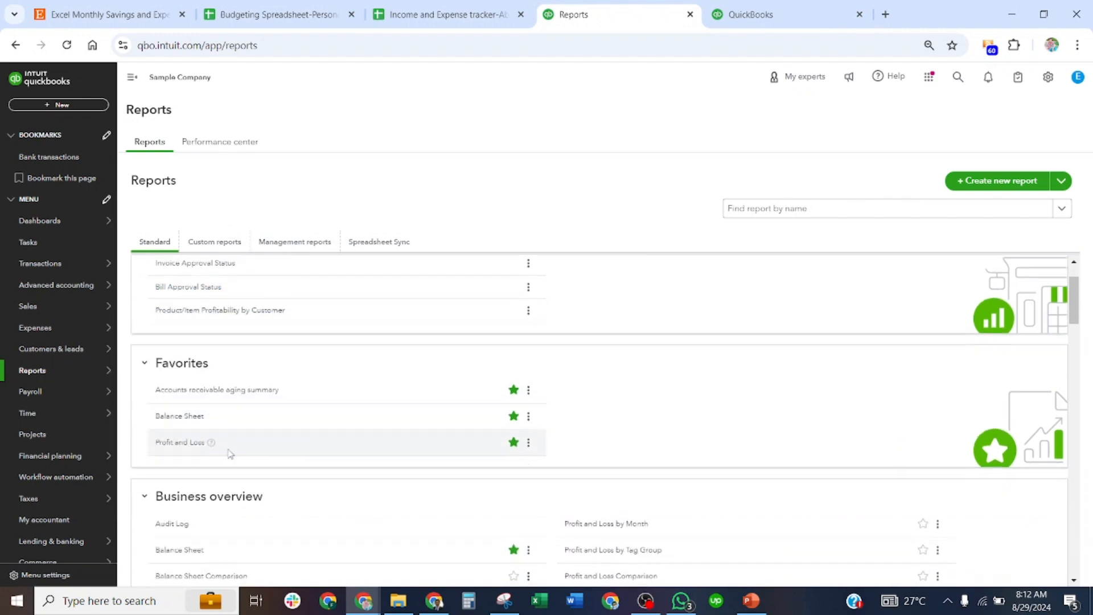
left_click(185, 418)
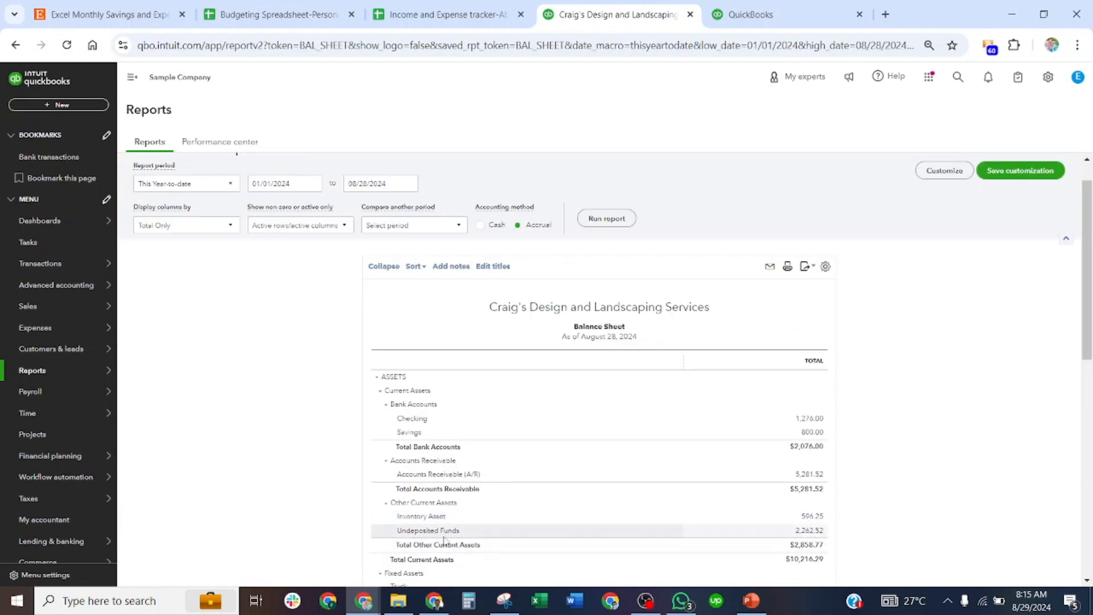
left_click(811, 531)
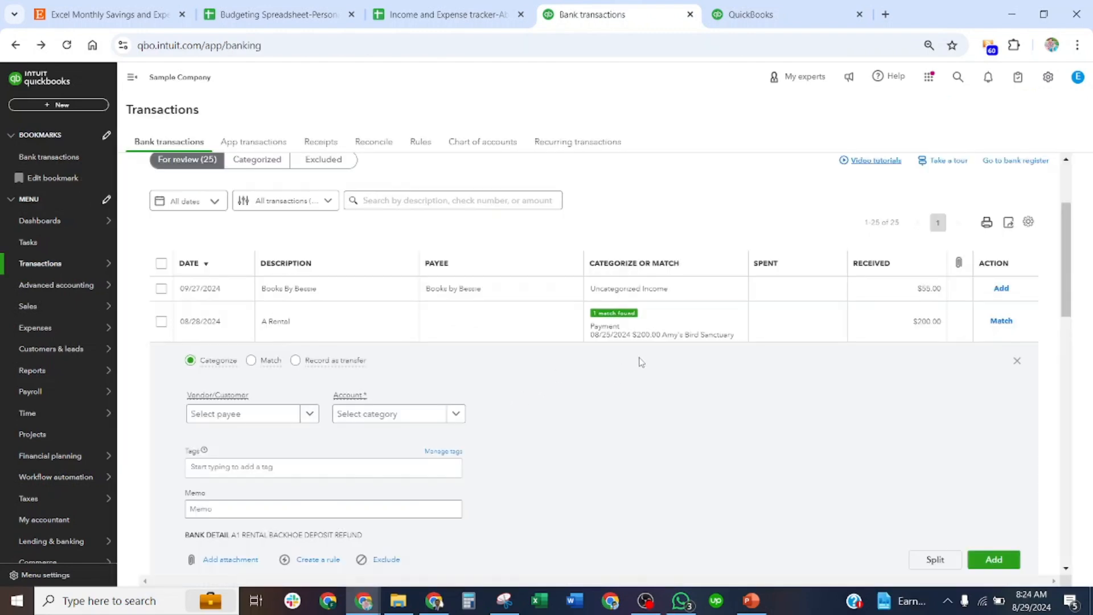
Assign Amy's Bird Sanctuary as the customer on the 08/28/2024 A Rental bank deposit of $200.00.
scroll(615, 357, "up", 1)
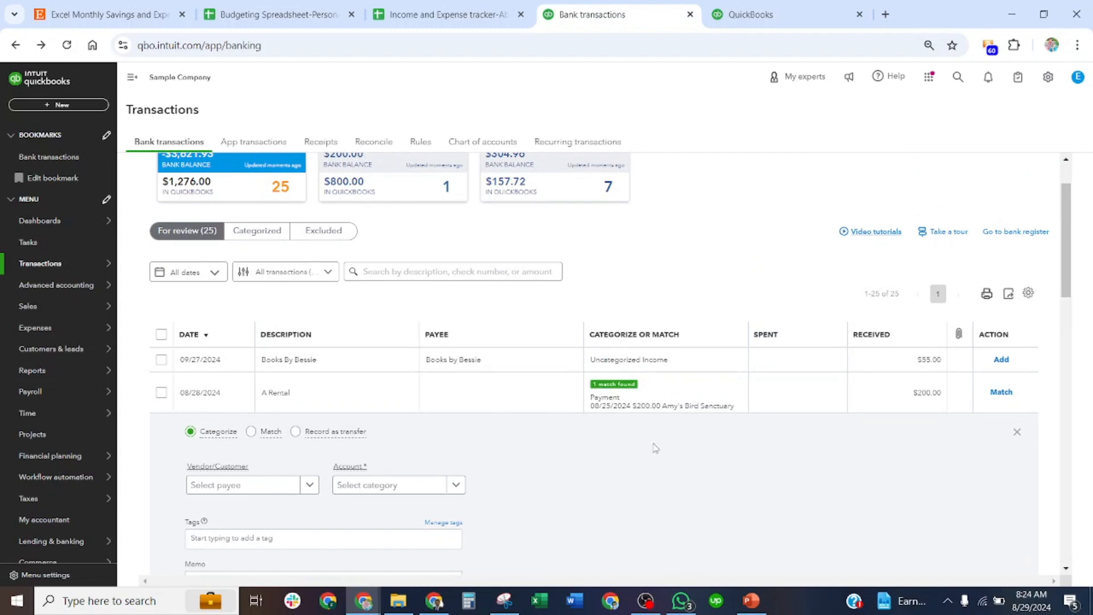
scroll(480, 400, "down", 1)
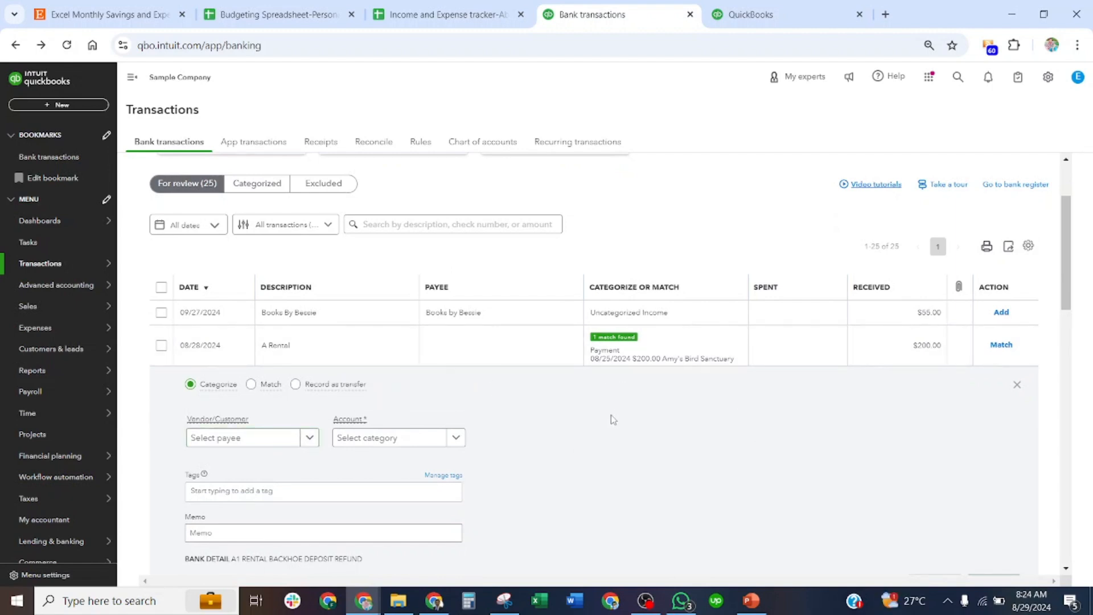
left_click(280, 440)
left_click(261, 309)
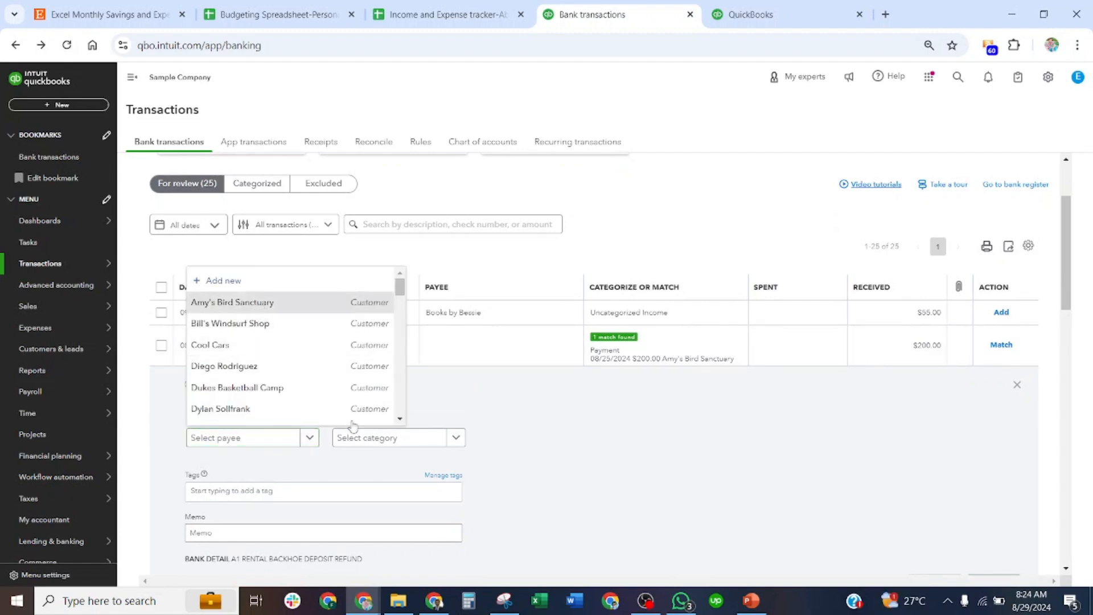
Categorize the $200.00 bank deposit as Uncategorized Income and add it to the books.
left_click(401, 443)
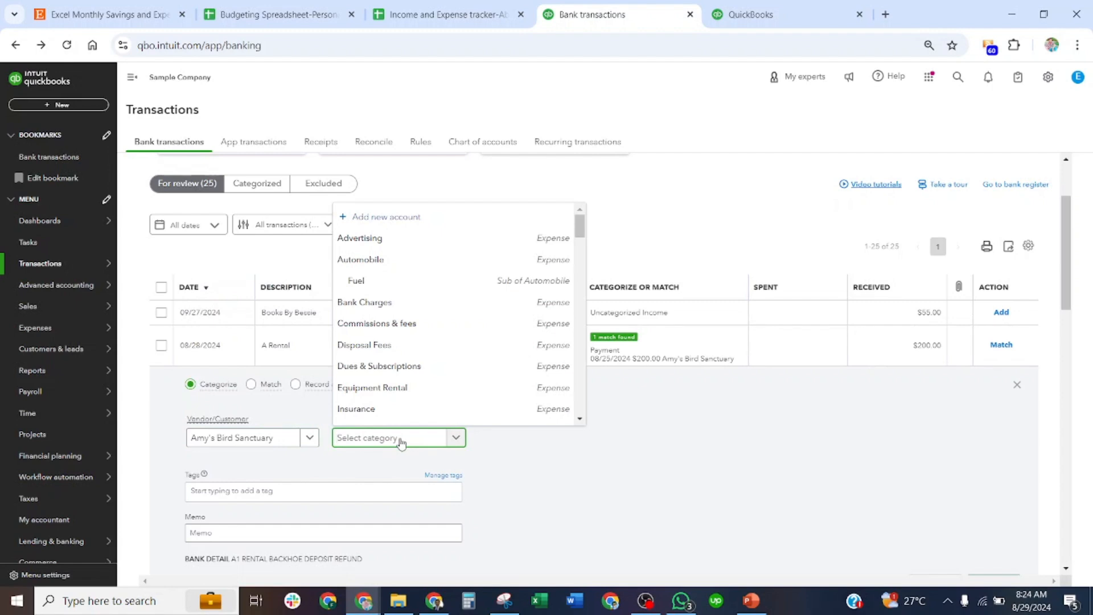
type("uncate")
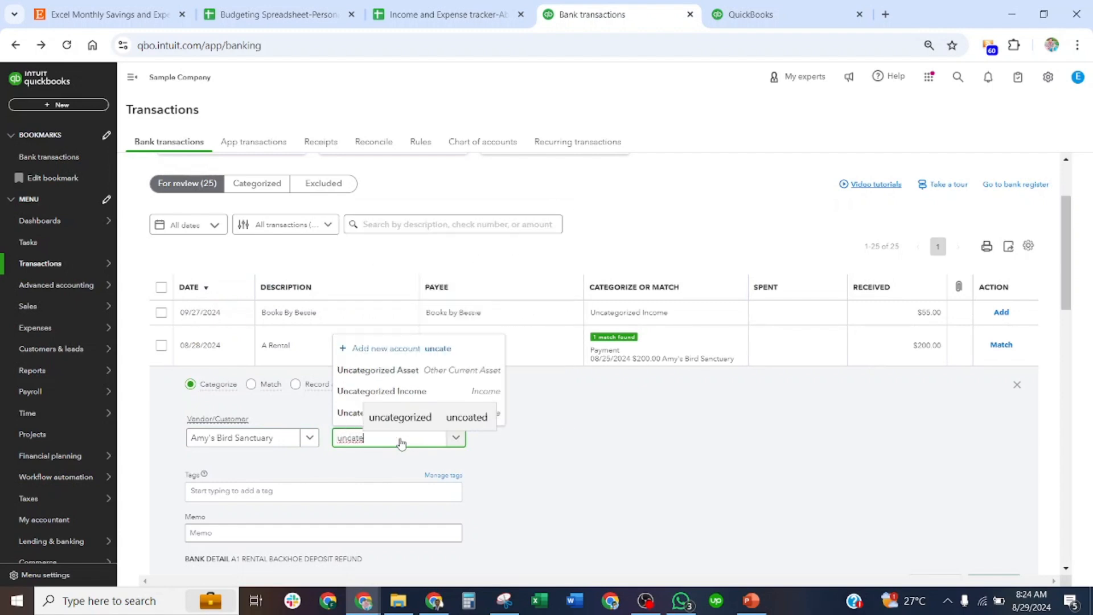
left_click(353, 389)
double_click(723, 463)
scroll(711, 429, "down", 2)
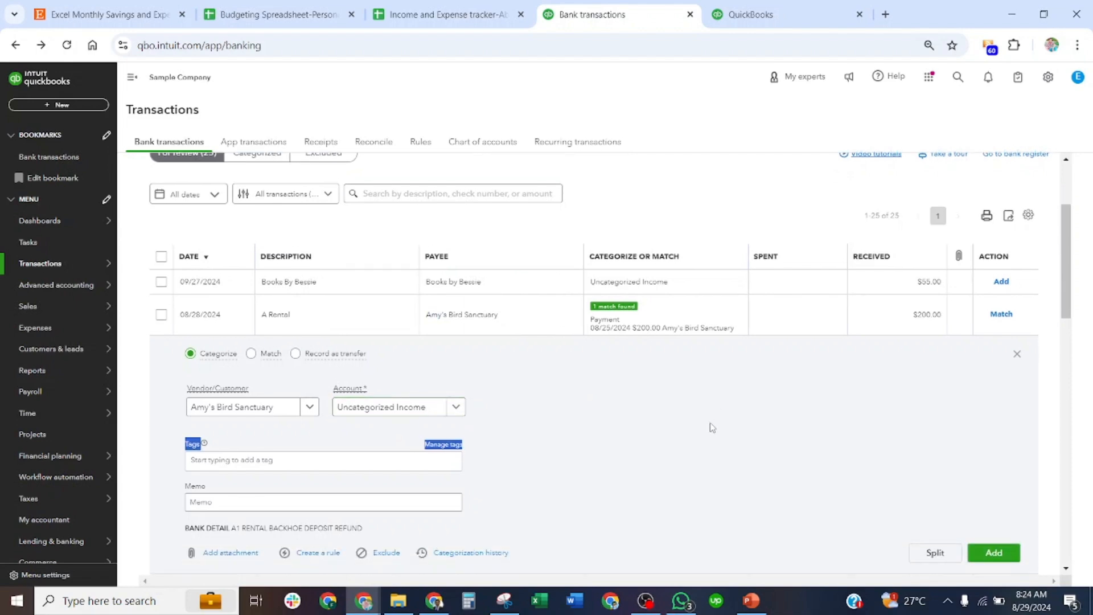
left_click(995, 465)
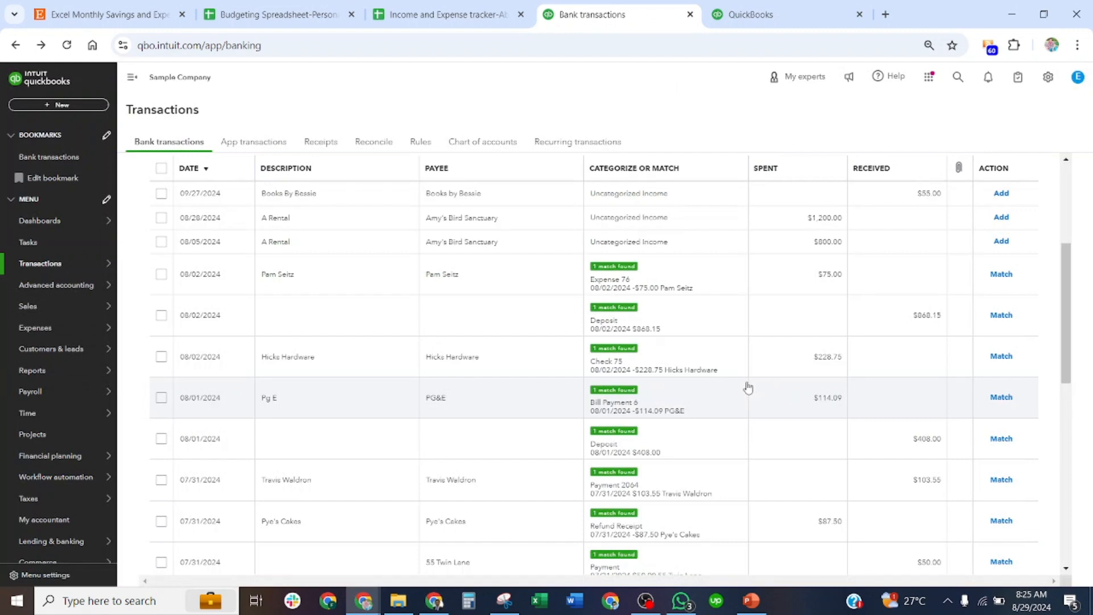
scroll(747, 388, "up", 3)
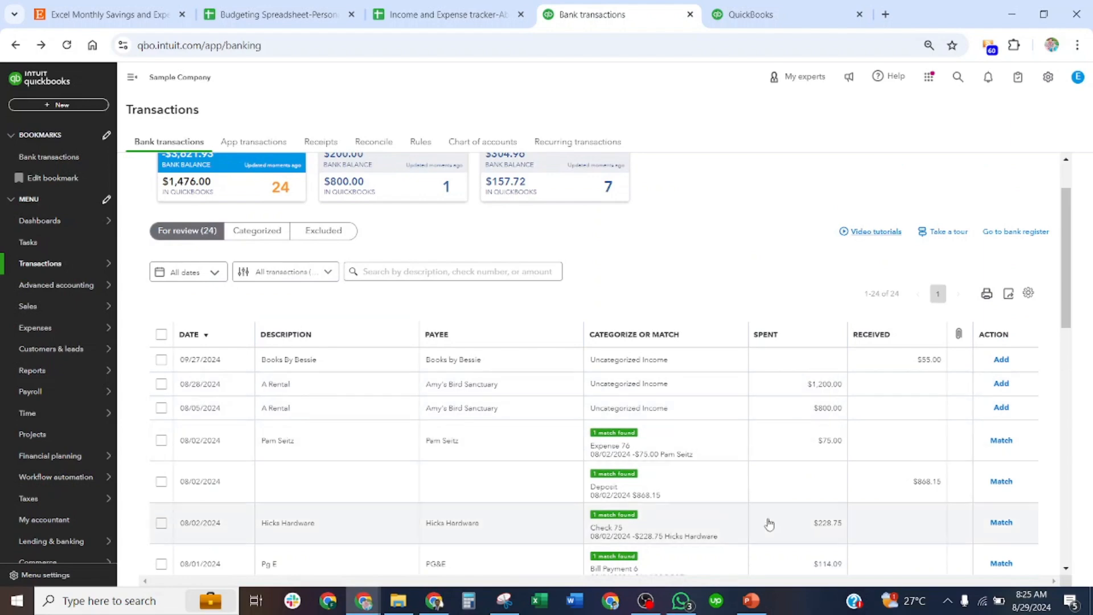
Switch to the PowerPoint presentation and review the slides on the created invoice, the two cleanup methods, and removing and recording transactions.
left_click(752, 609)
scroll(57, 323, "up", 3)
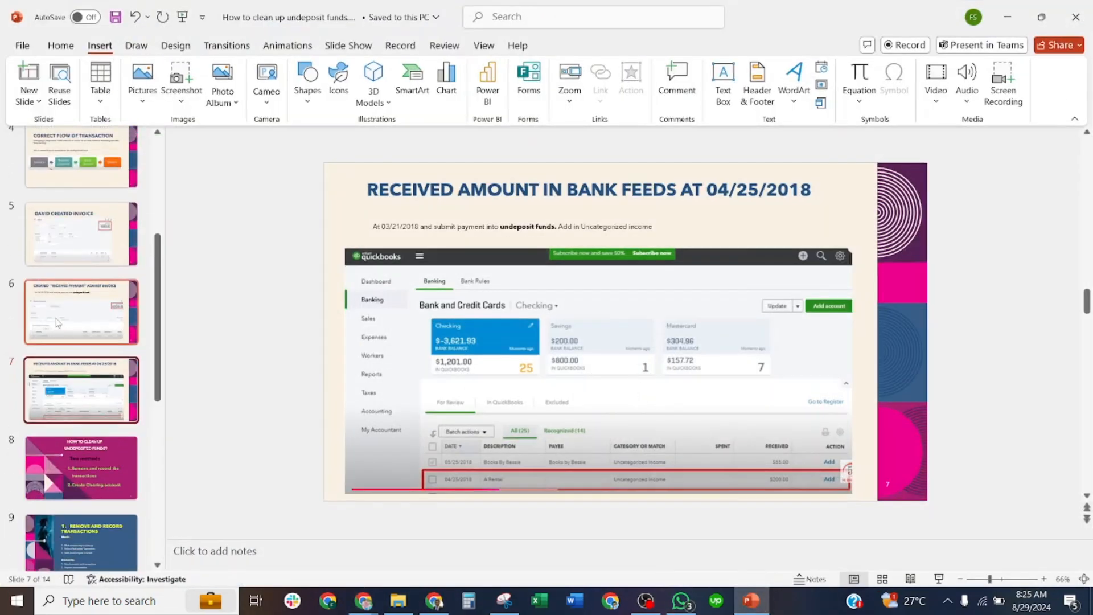
scroll(57, 322, "up", 2)
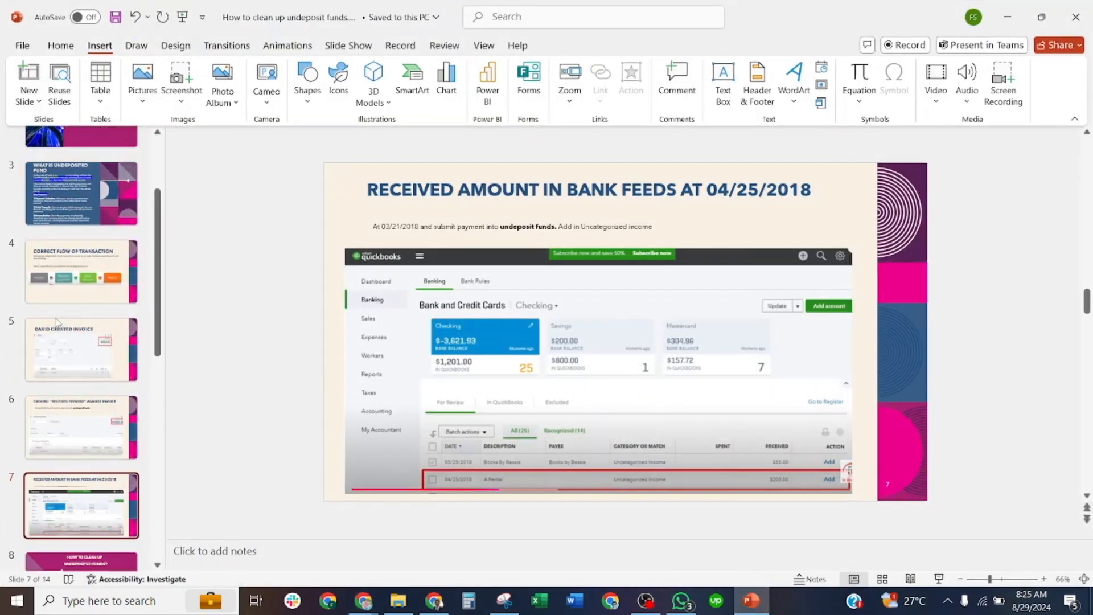
left_click(80, 349)
scroll(77, 370, "down", 3)
left_click(74, 393)
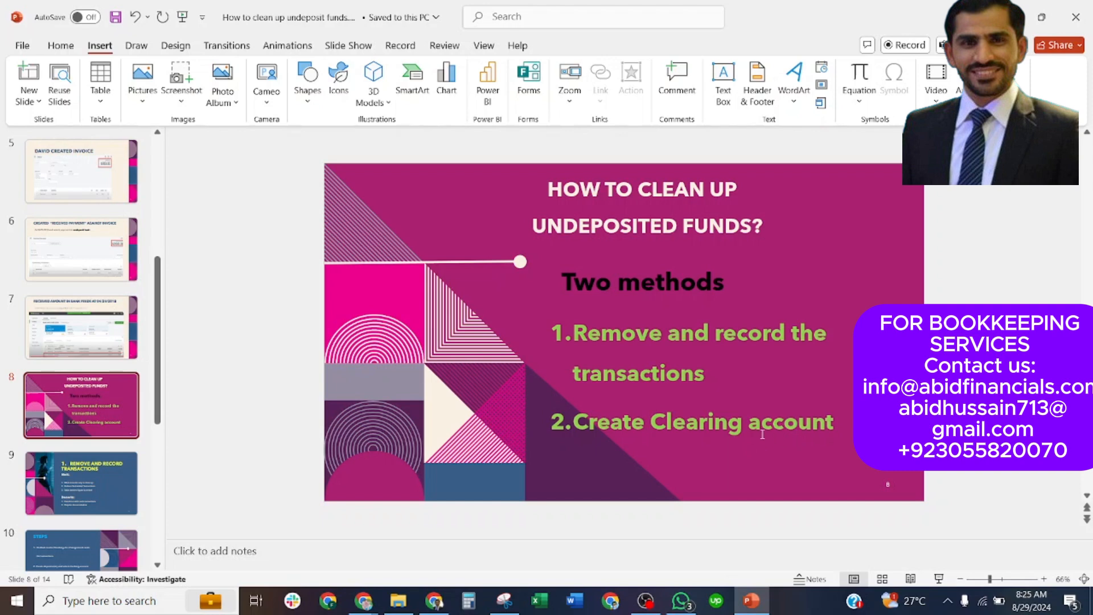
left_click(86, 501)
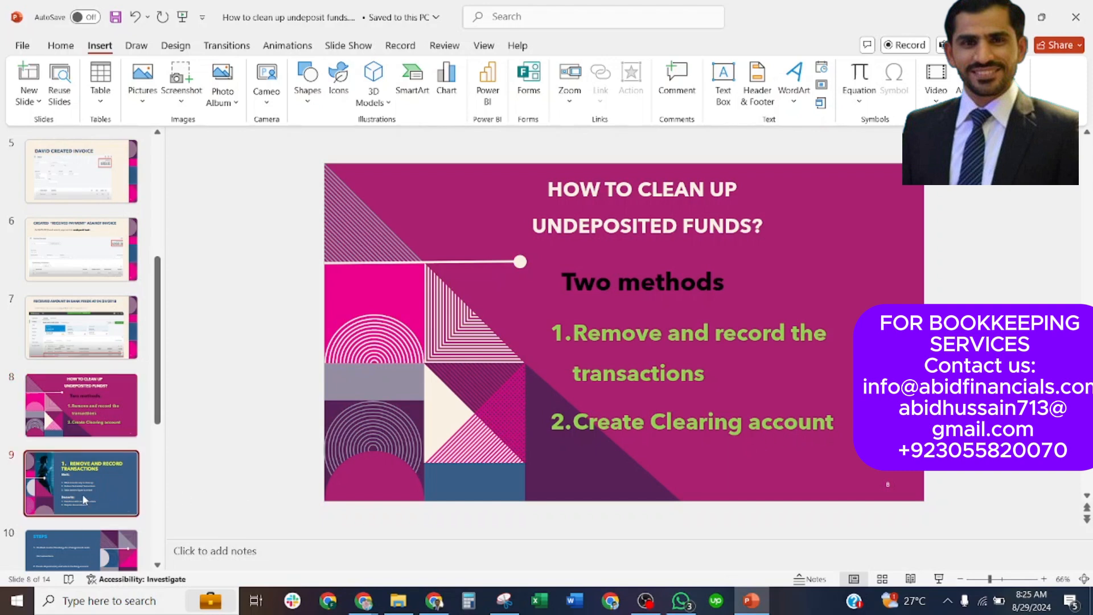
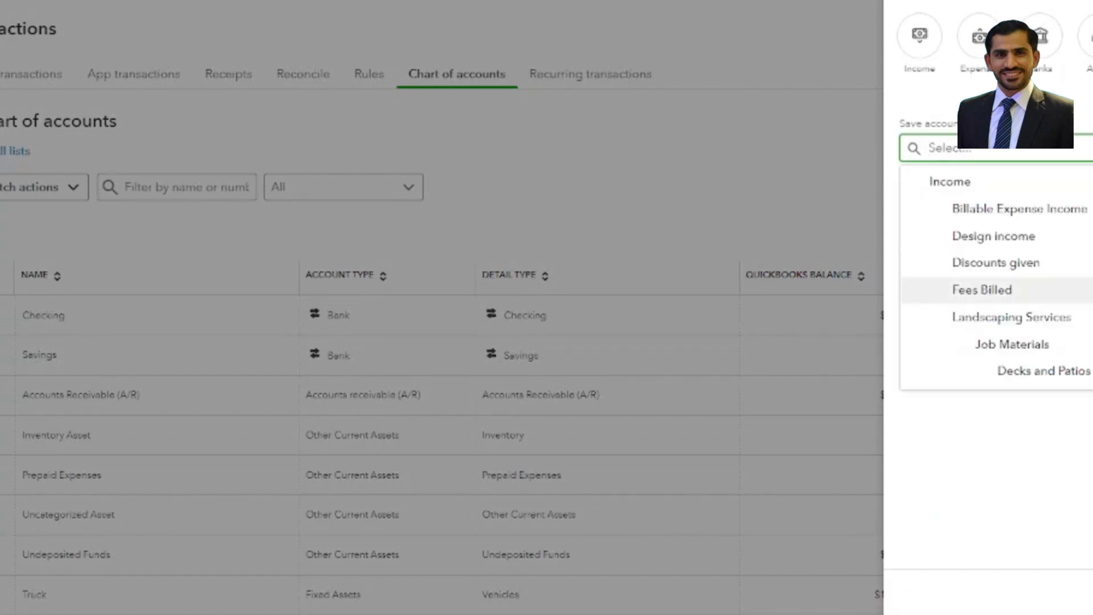
Set the new account to be saved under Bank Accounts with Cash on hand as its tax form section.
scroll(988, 289, "down", 6)
scroll(1008, 303, "down", 15)
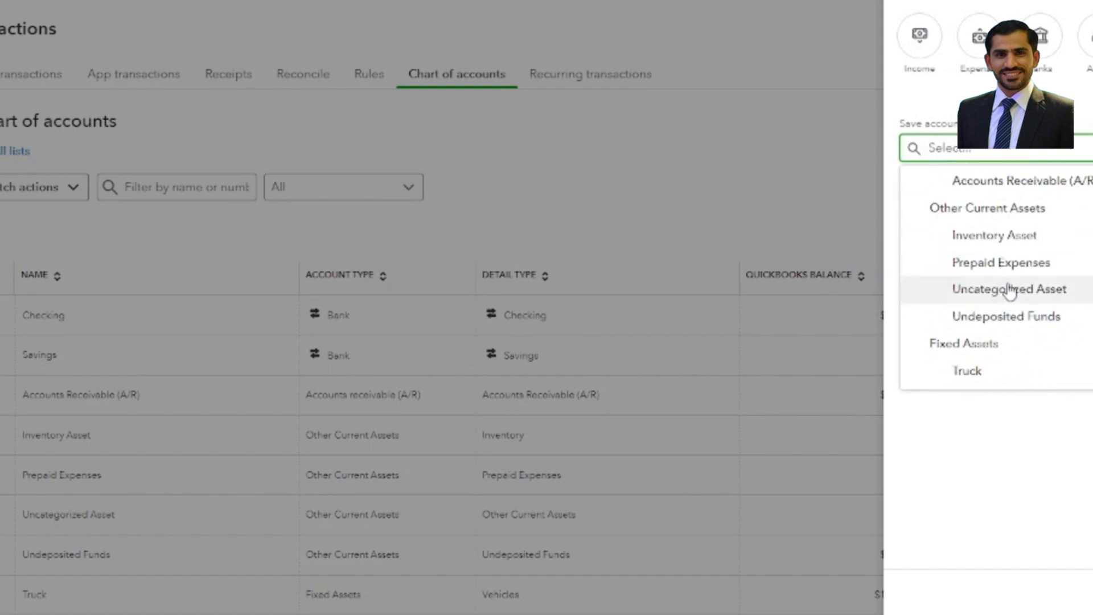
scroll(1010, 294, "up", 3)
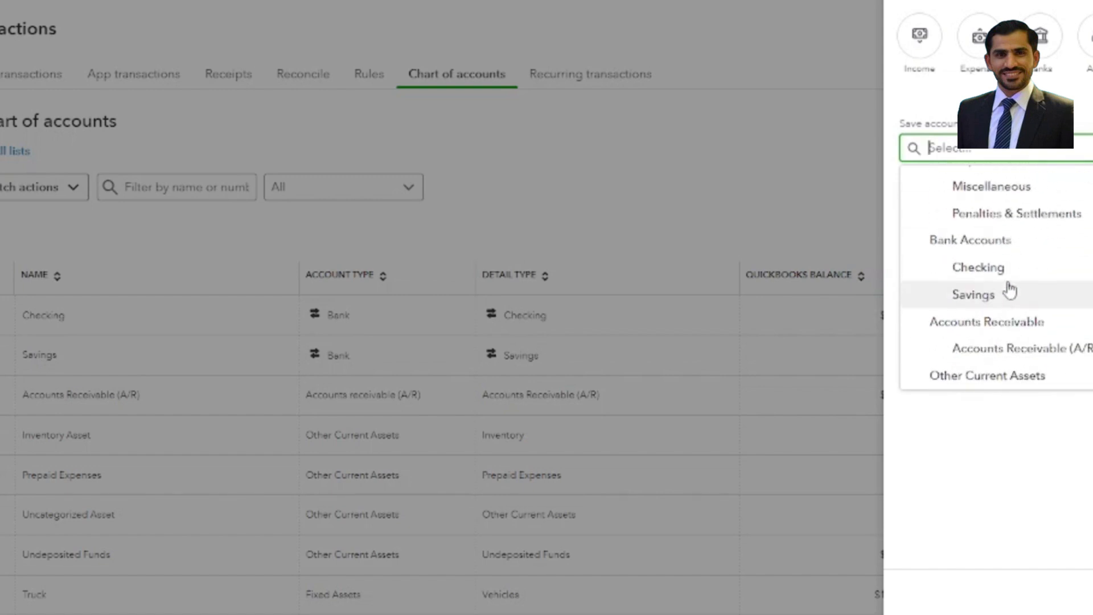
left_click(1025, 249)
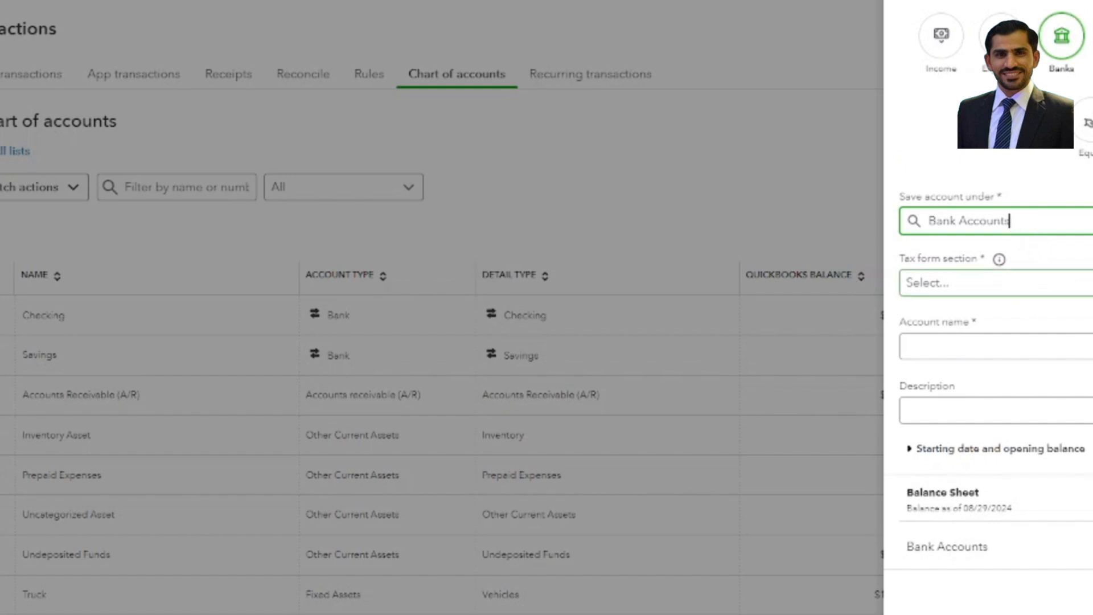
left_click(1084, 282)
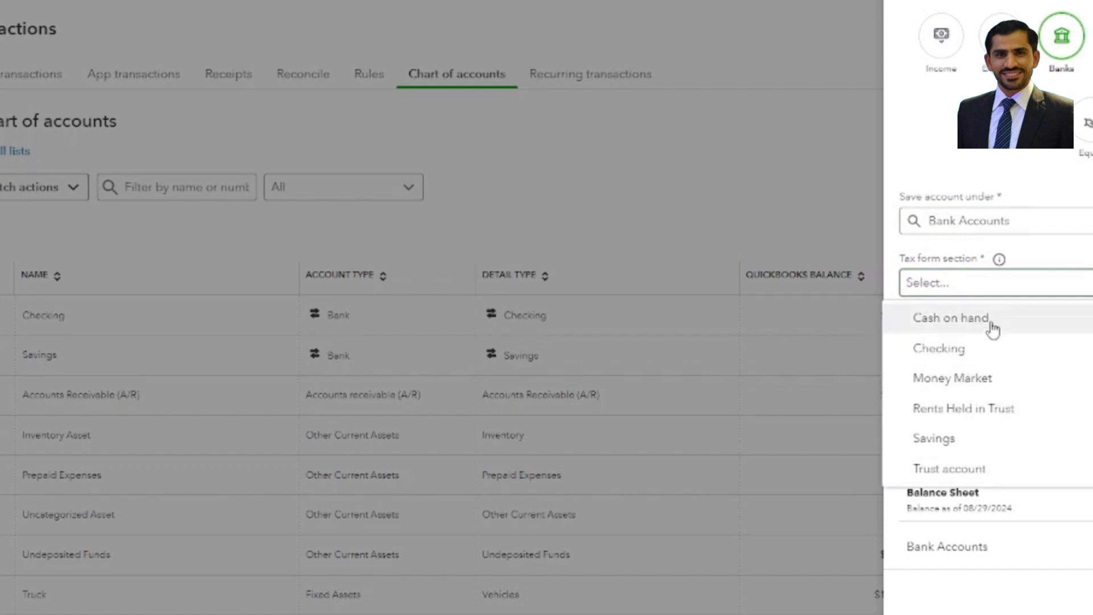
left_click(1025, 324)
Name the new account Clearing Bank A/c and save it.
left_click(1004, 349)
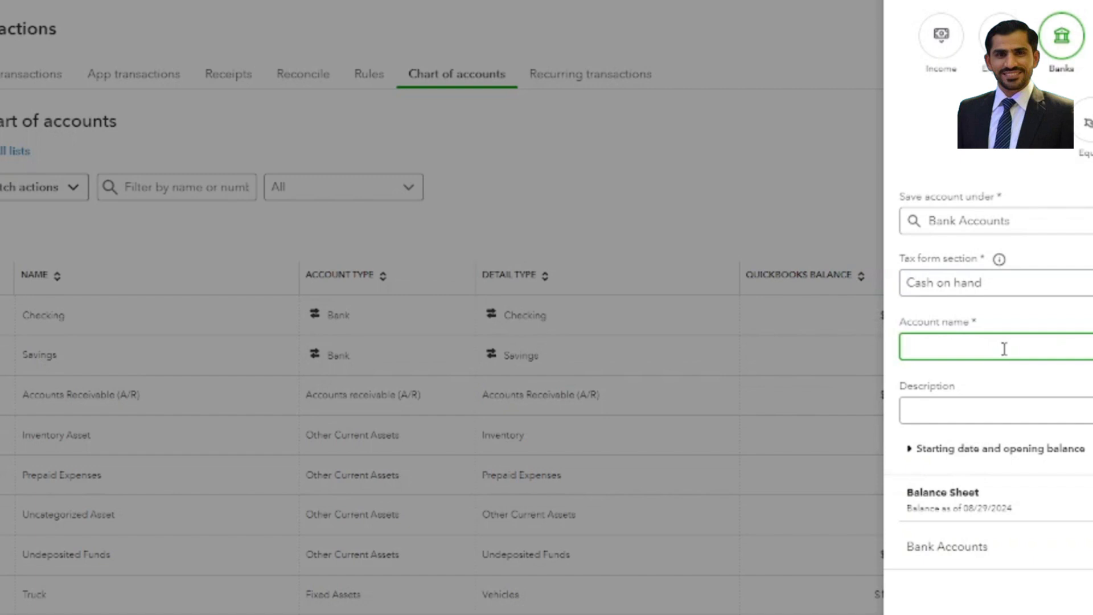
type("Clearin")
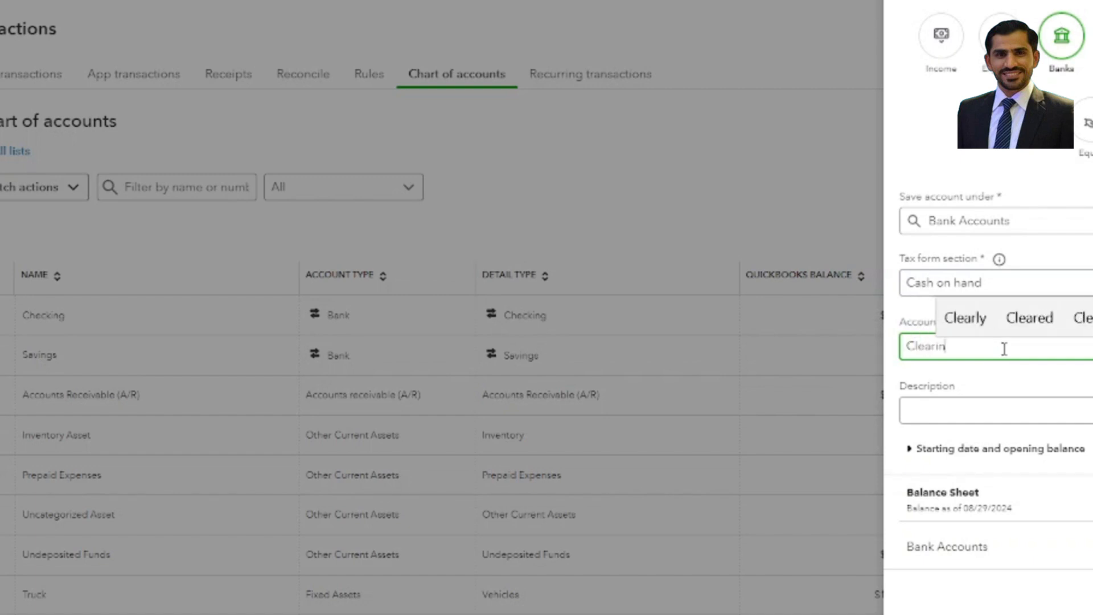
type("g Bank A/c")
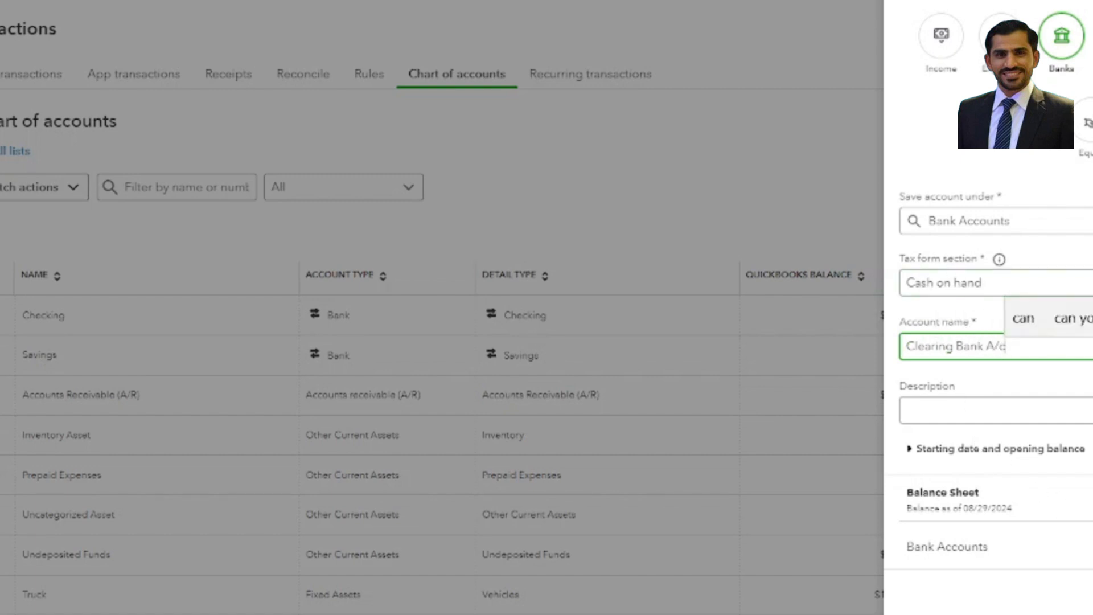
left_click(1089, 456)
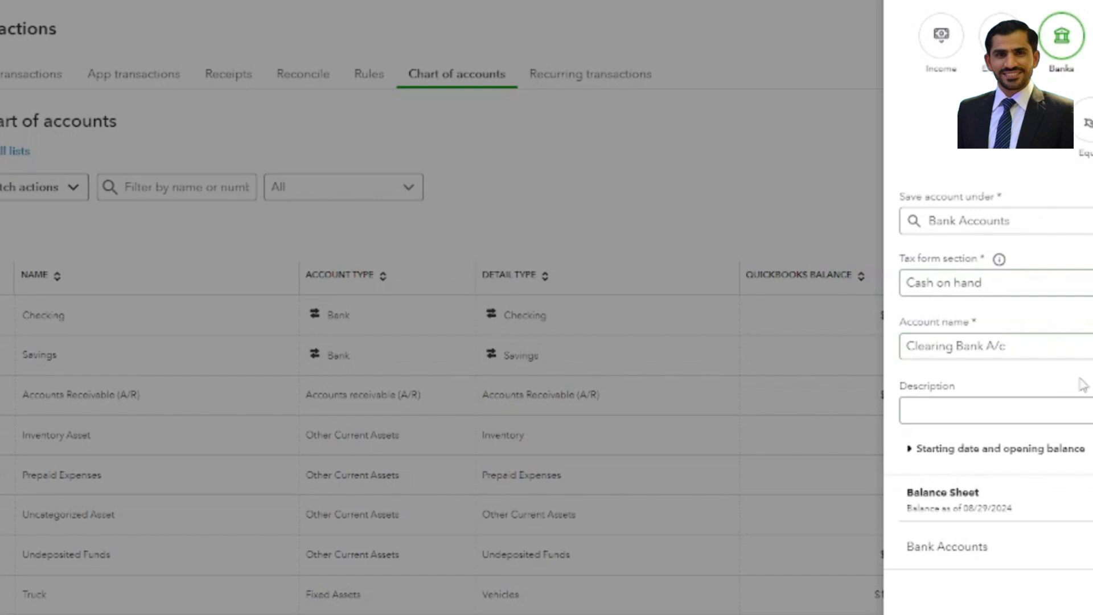
left_click(870, 374)
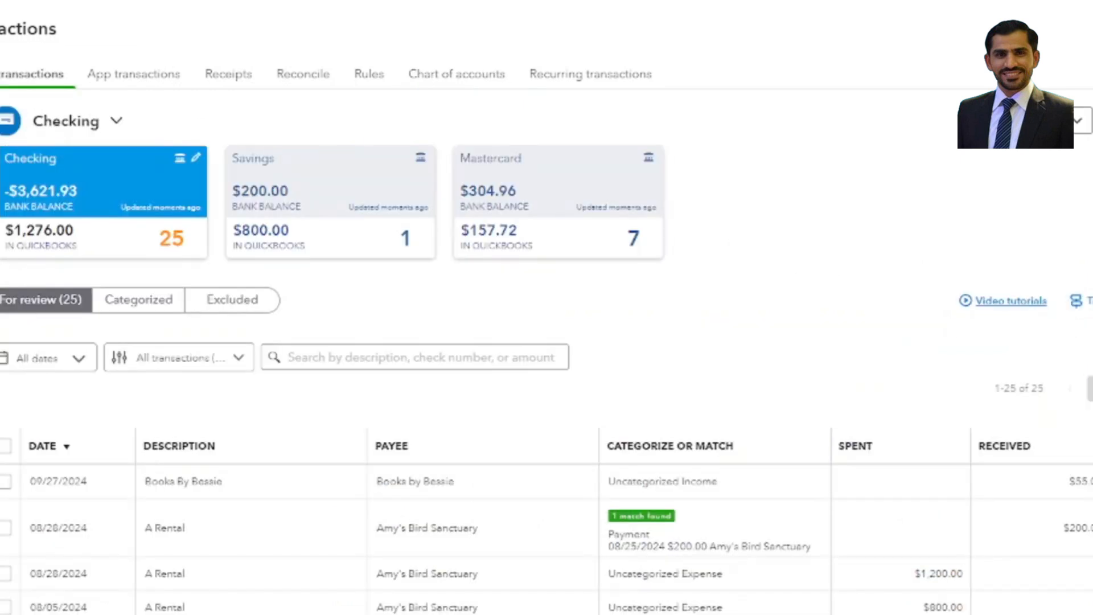
Start a new bank deposit transaction.
left_click(1, 46)
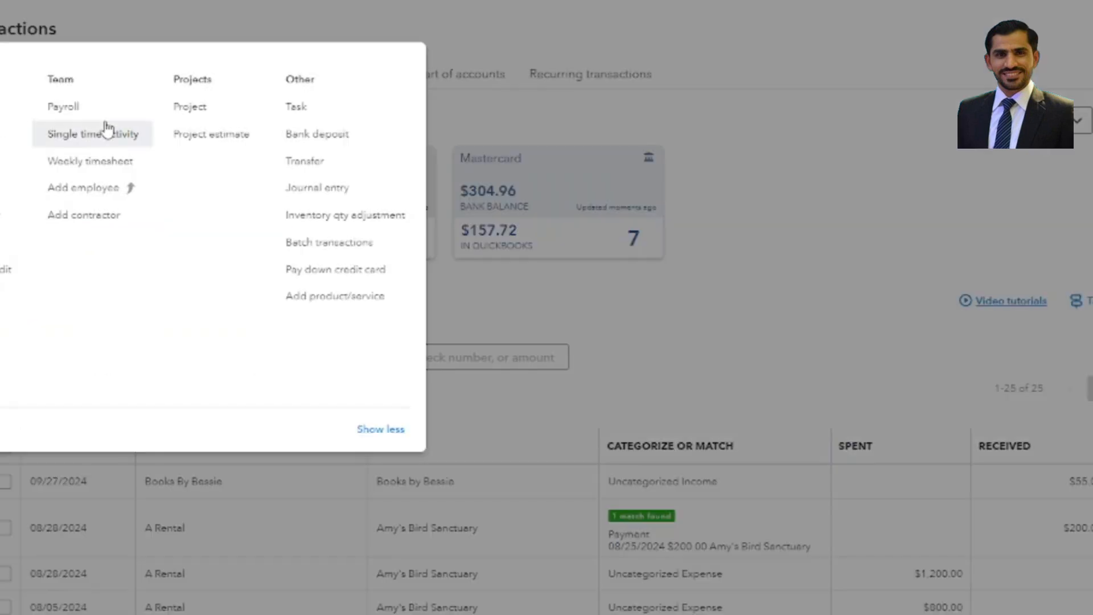
left_click(334, 138)
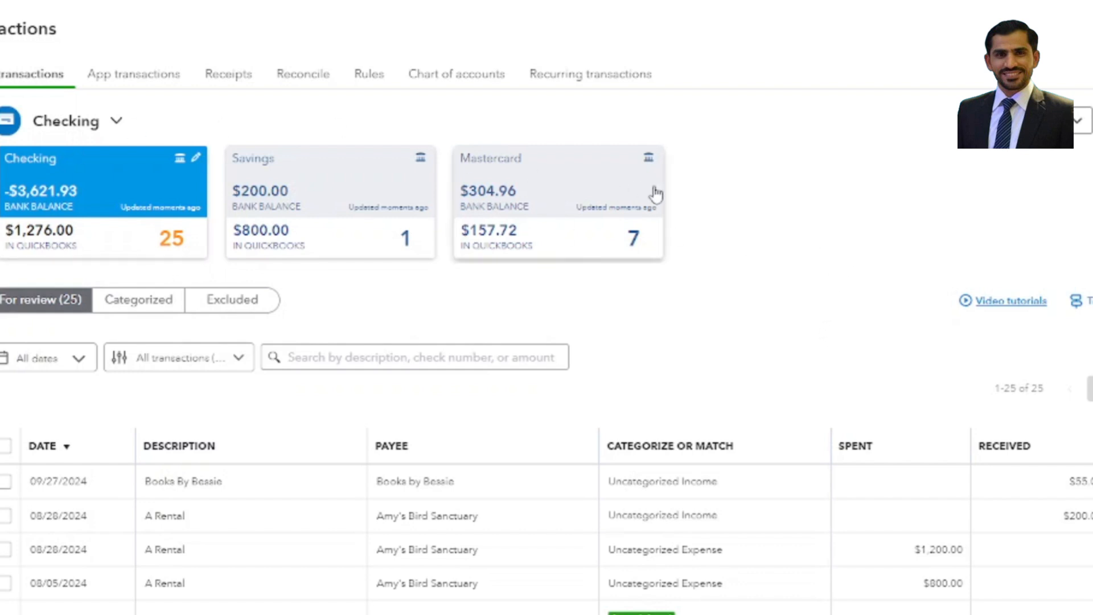
Start a new expense transaction and open its payee list.
left_click(0, 29)
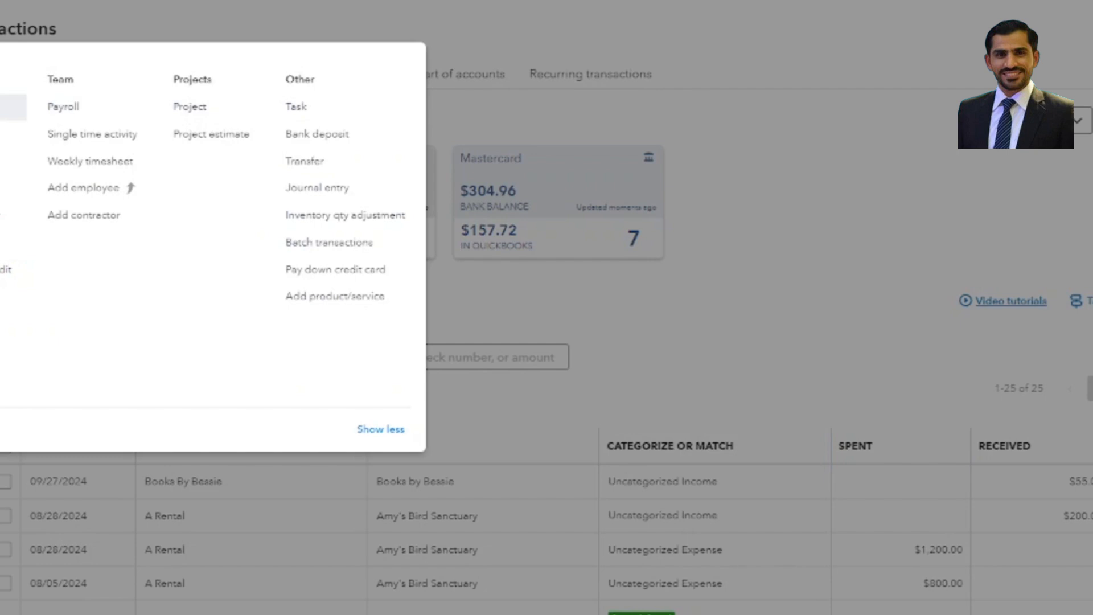
left_click(1, 114)
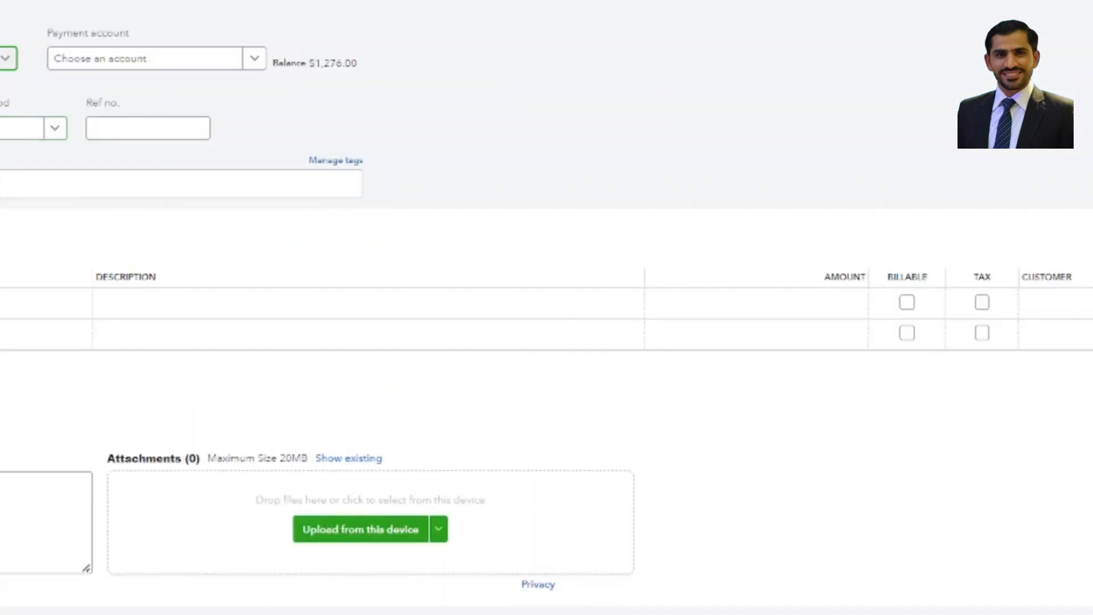
left_click(7, 56)
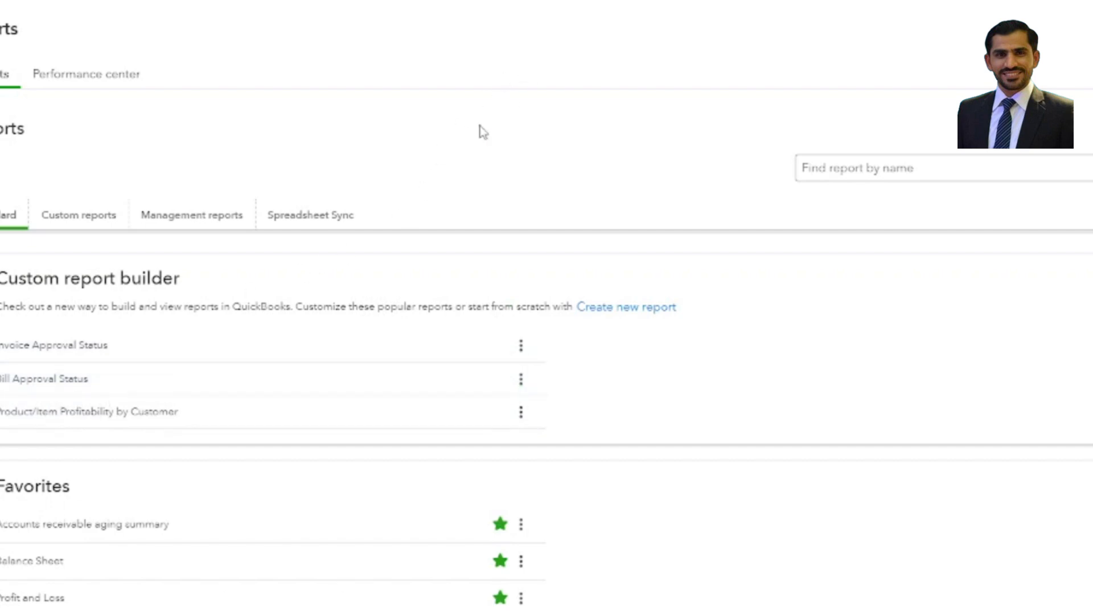
Open the Balance Sheet report to check the Clearing Bank A/c and Undeposited Funds balances.
left_click(28, 562)
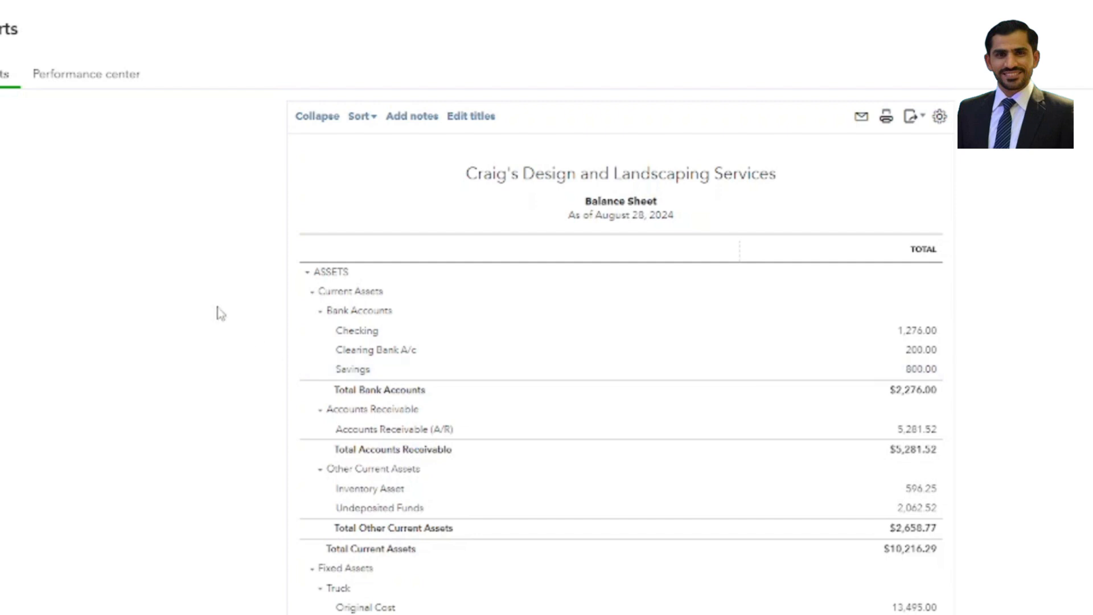
On the new expense, choose Clearing Bank A/c as the payment account.
left_click(0, 52)
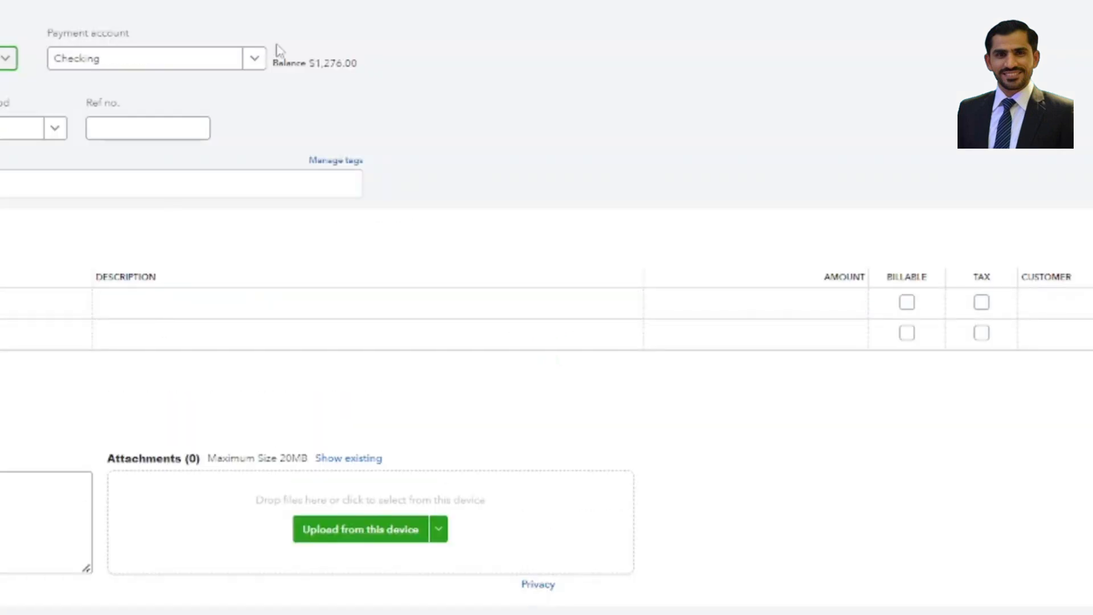
left_click(254, 59)
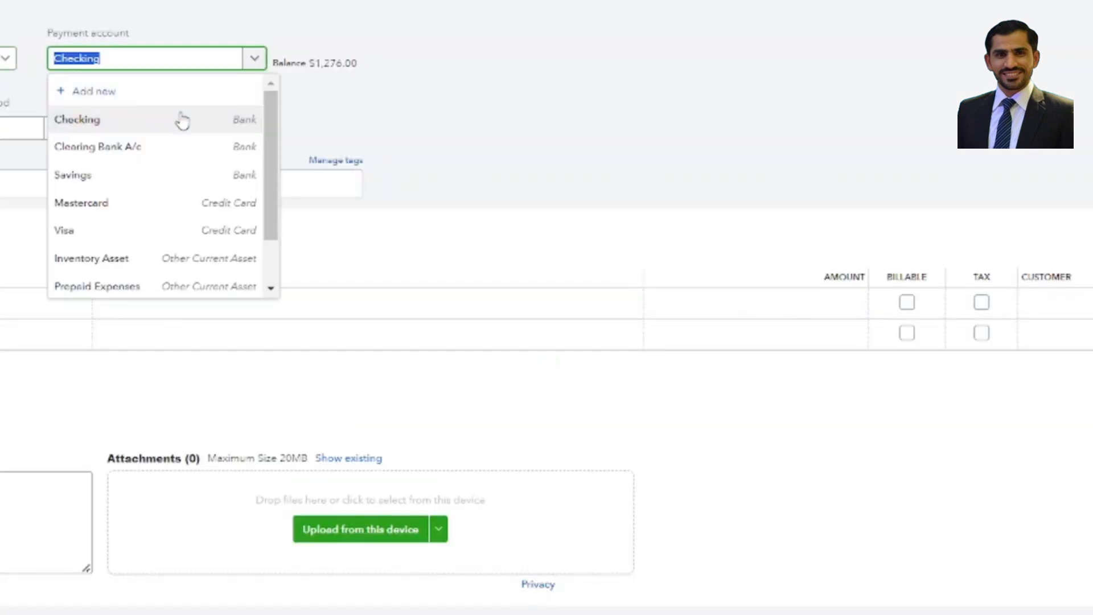
left_click(134, 148)
Assign the Design income category to the expense's first line.
left_click(11, 310)
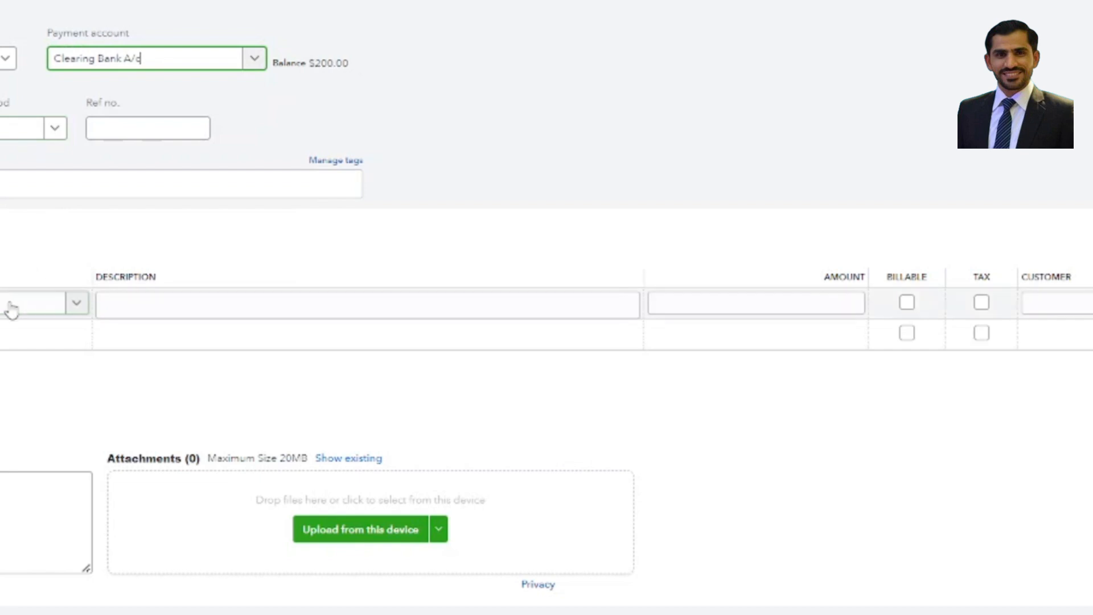
left_click(11, 311)
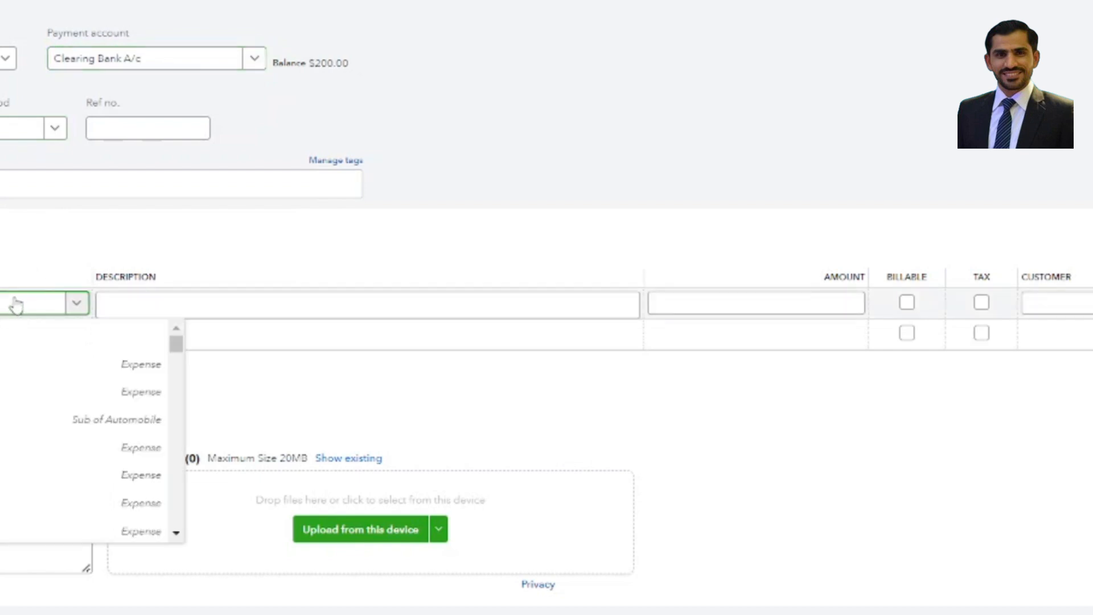
type("de")
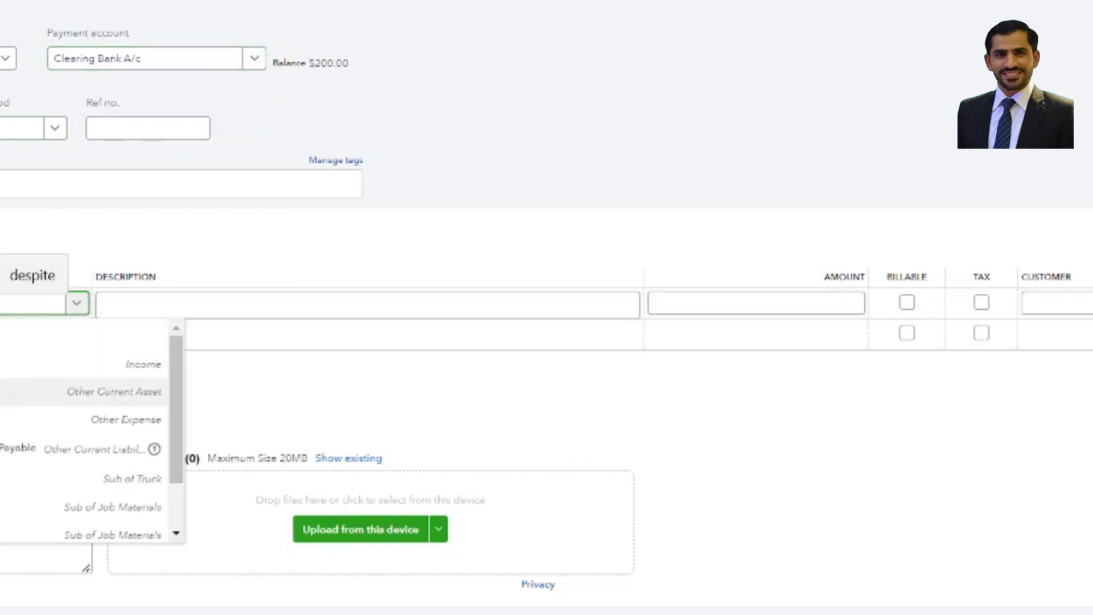
type("s")
left_click(12, 364)
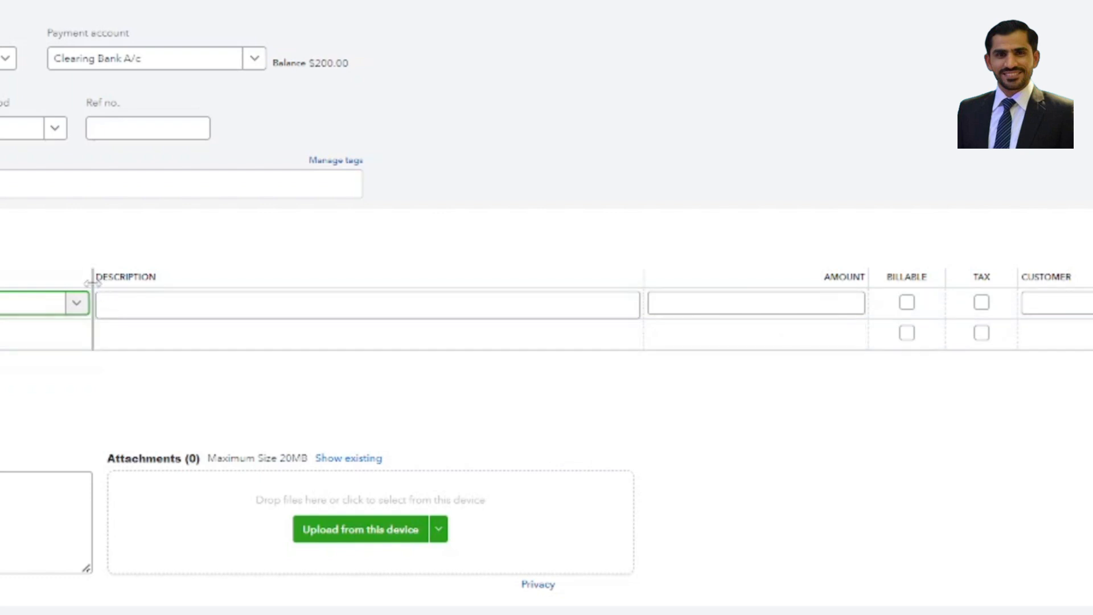
Enter the description abc and an amount of $200.00 on the expense's first line.
left_click(141, 307)
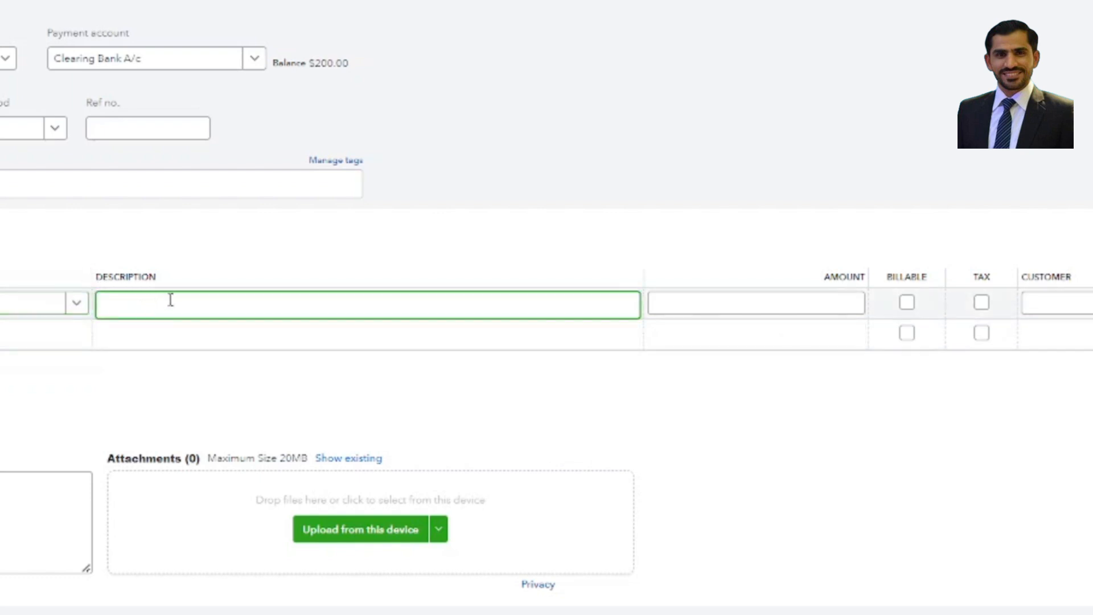
type("abd")
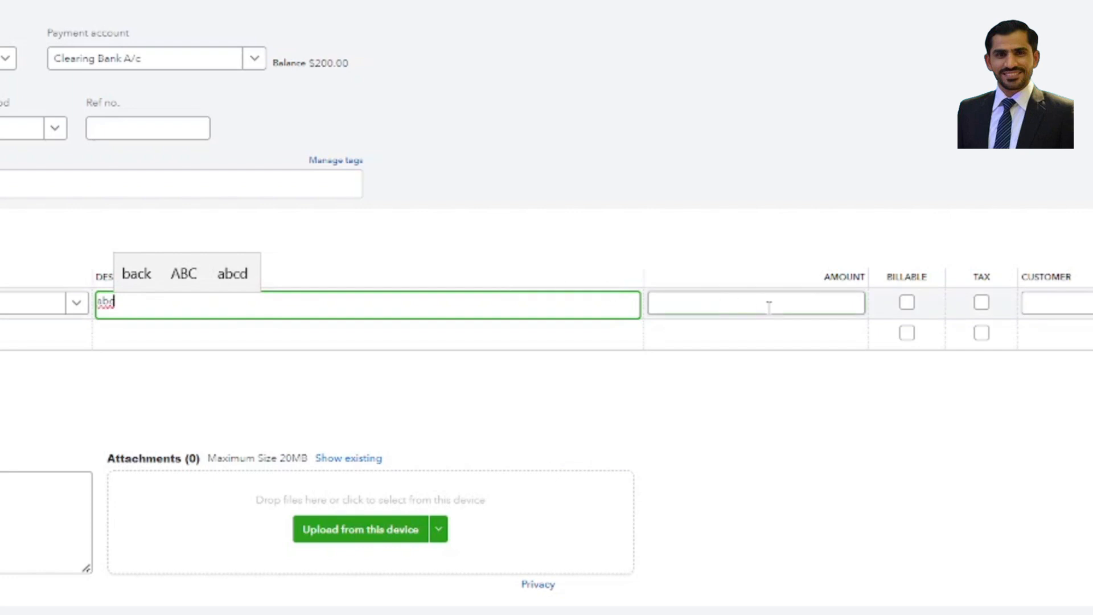
left_click(796, 303)
type("20")
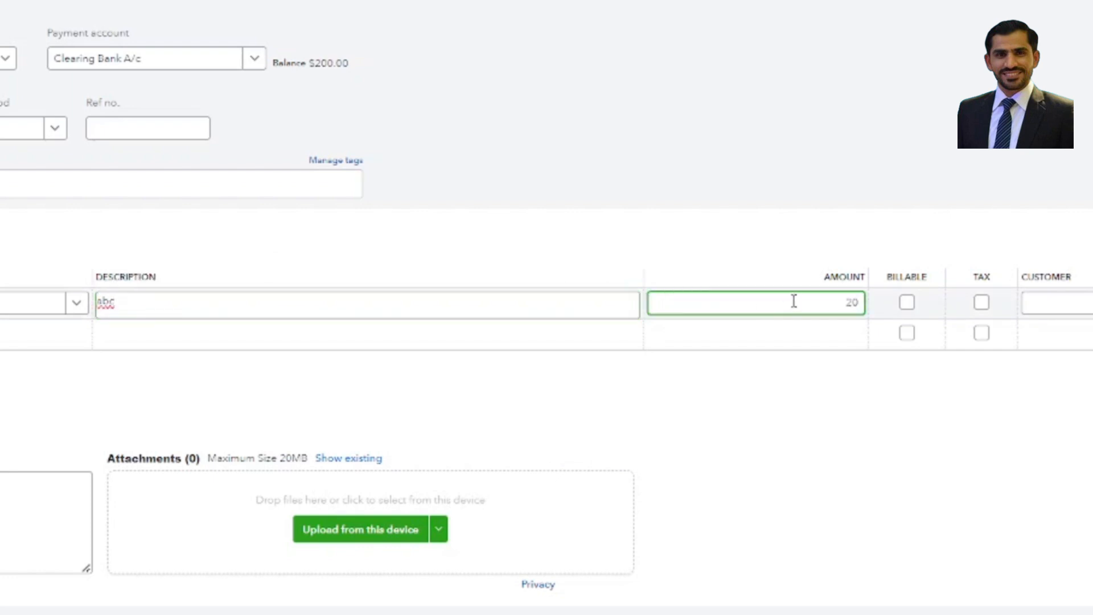
type("0")
left_click(732, 161)
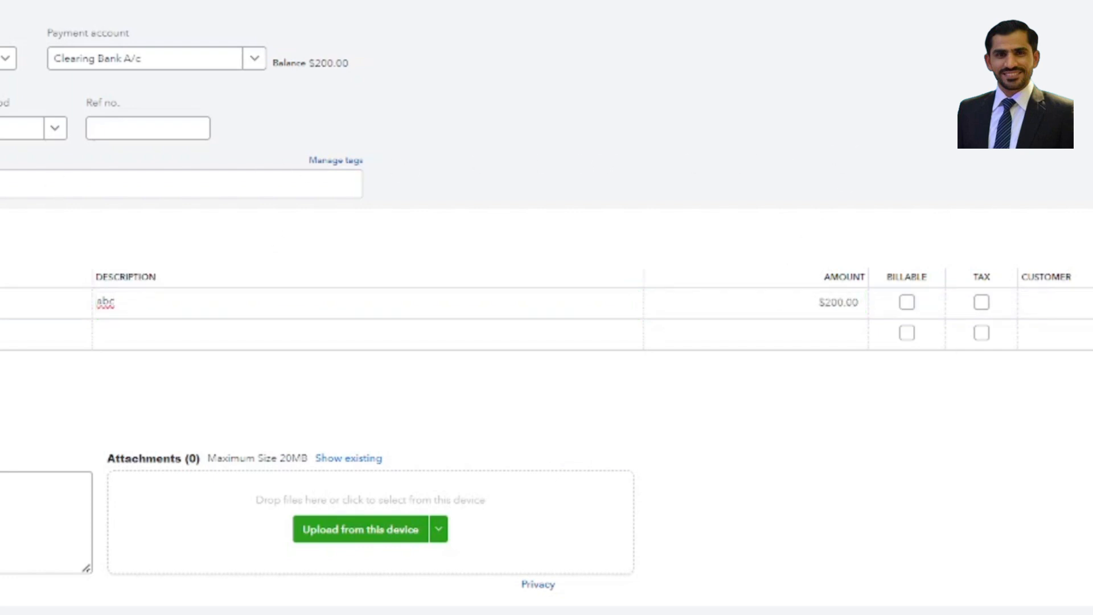